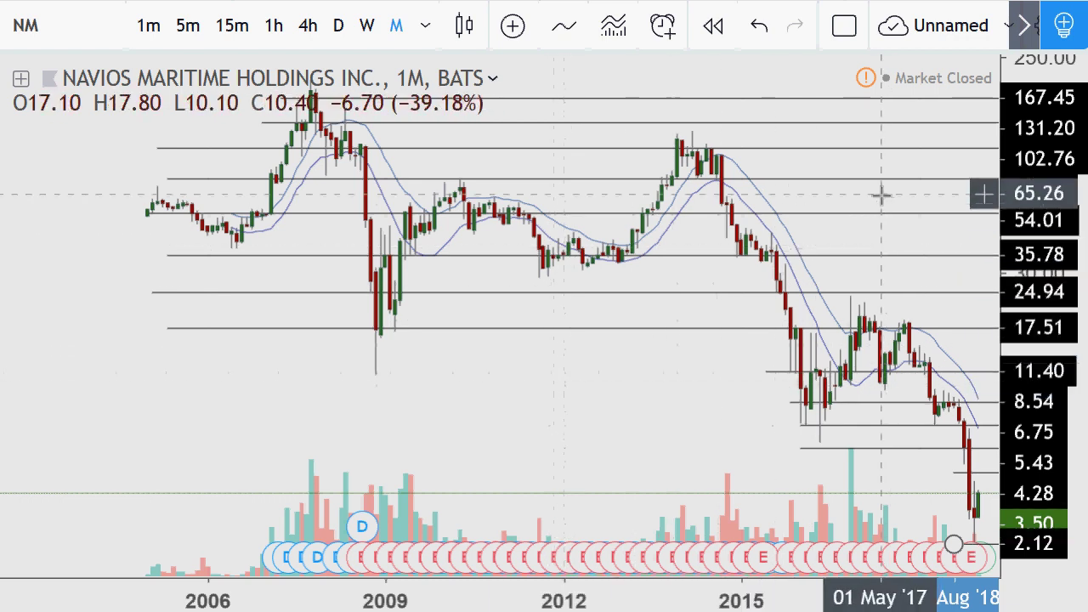
Abandon the symbol search and close the alert menu, keeping the NM chart.
left_click(70, 27)
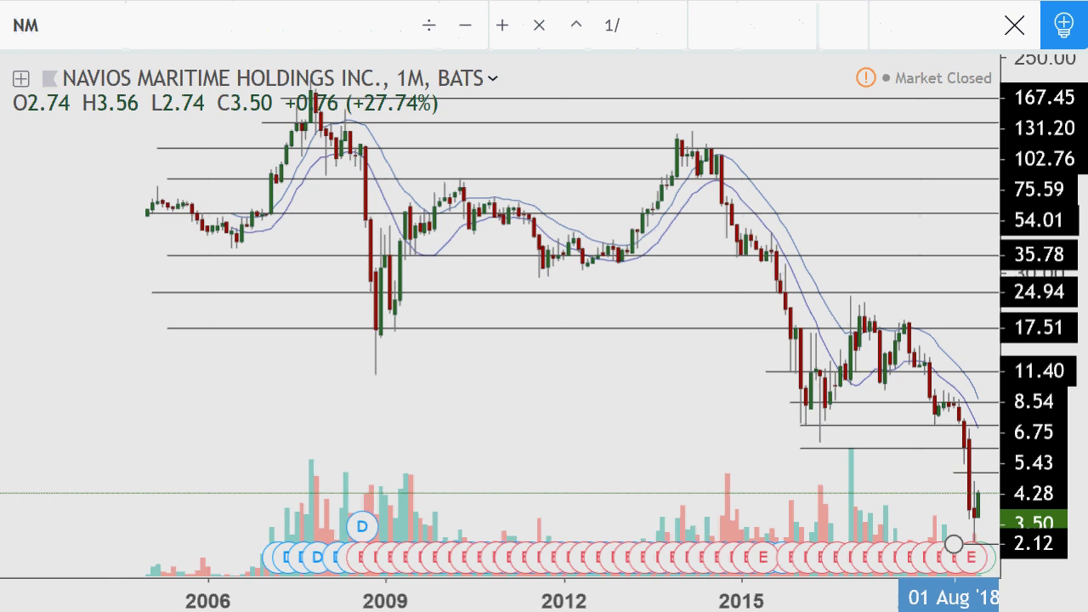
key("BackSpace")
key("BackSpace")
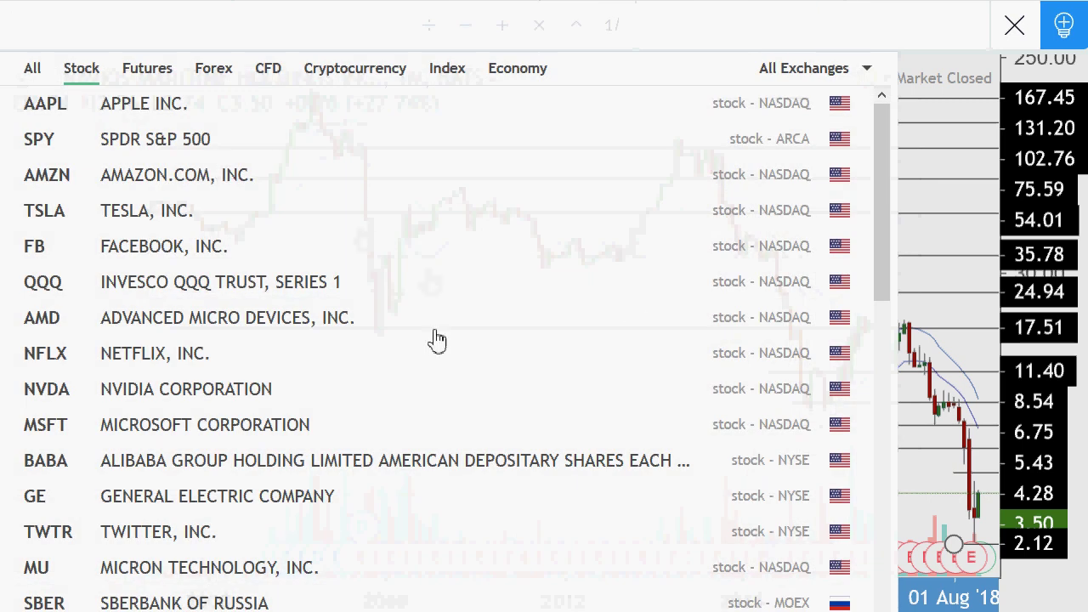
left_click(980, 206)
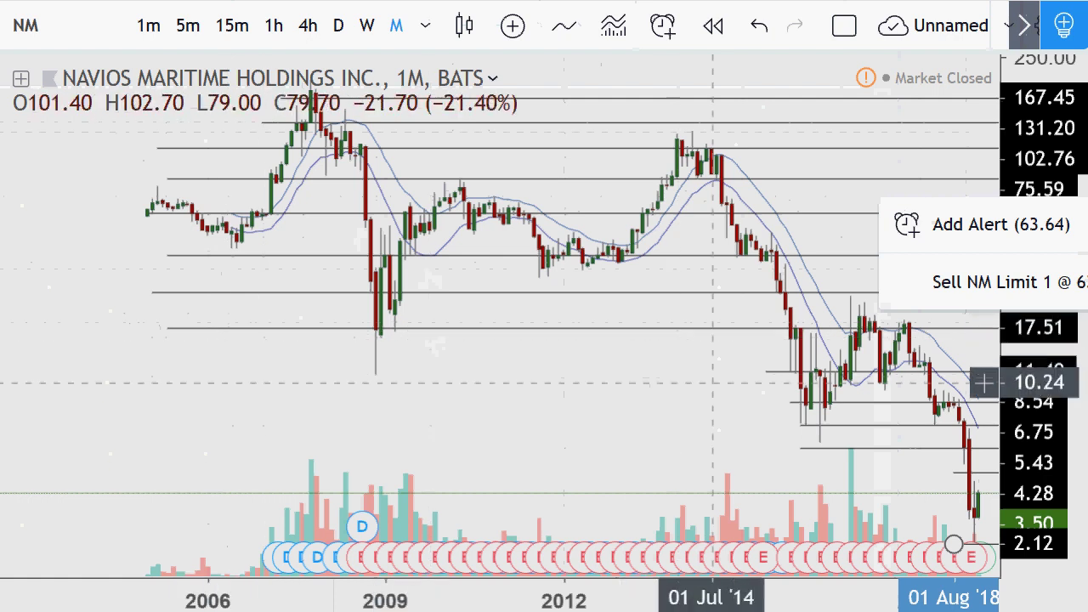
left_click(561, 347)
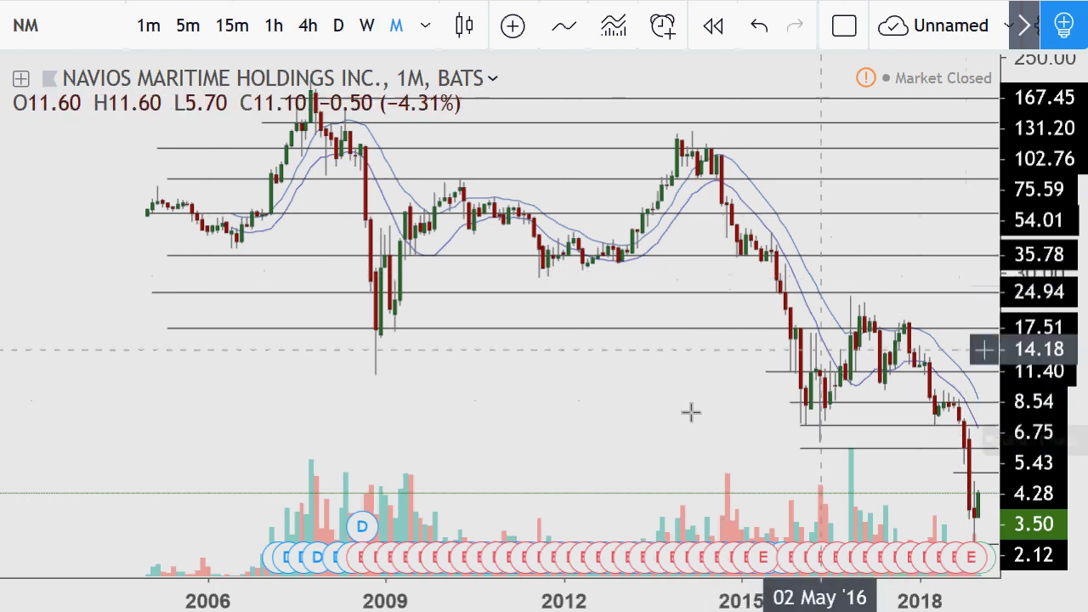
Bring up the price-level notes, reposition the window, and select the 68.97 line.
key("alt+Tab")
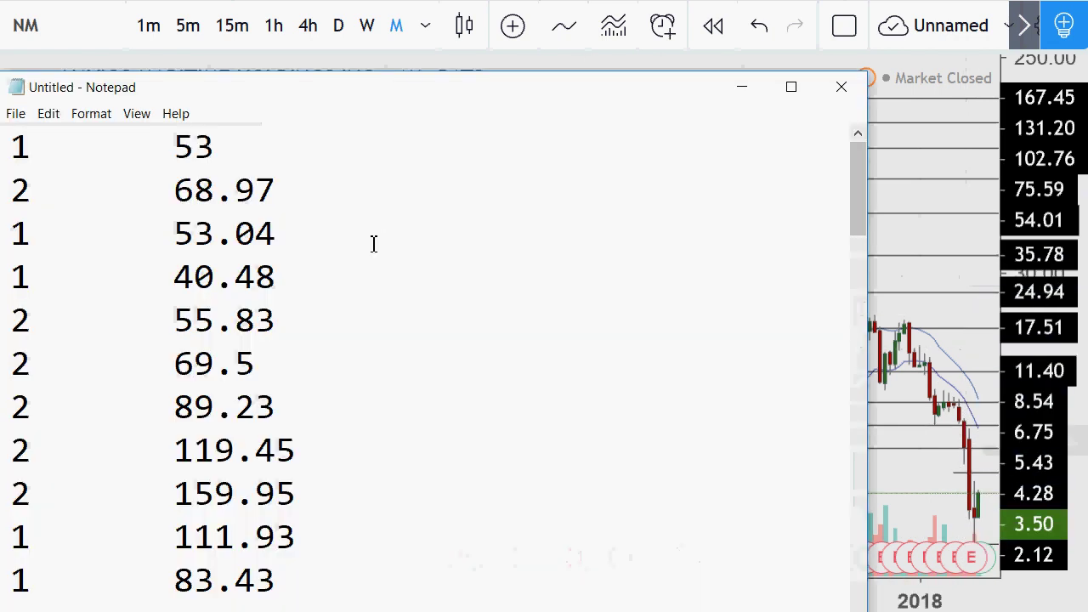
left_click_drag(291, 97, 301, 36)
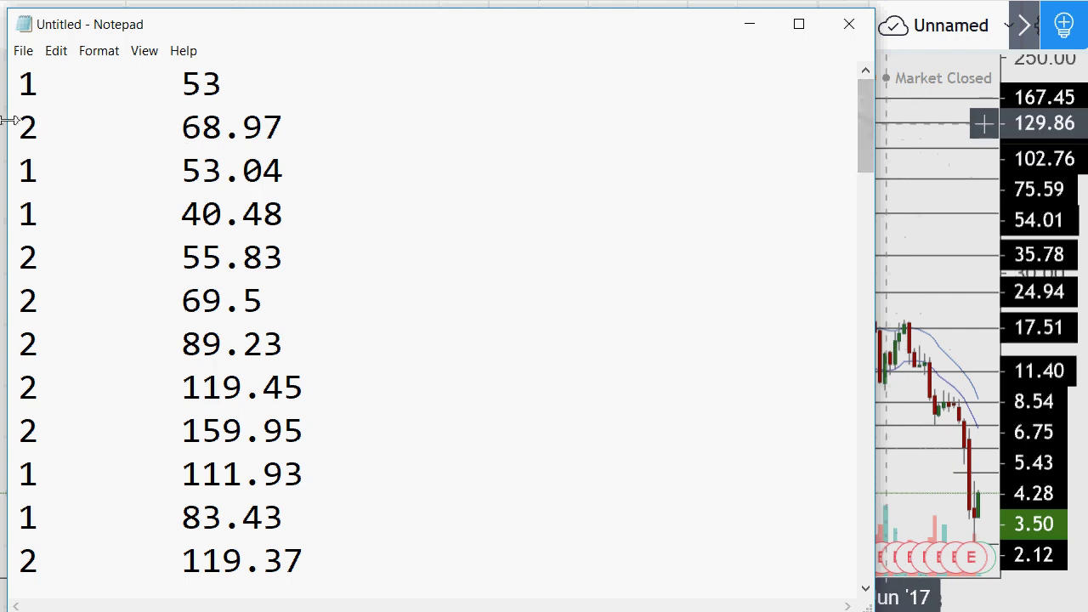
left_click_drag(25, 128, 335, 128)
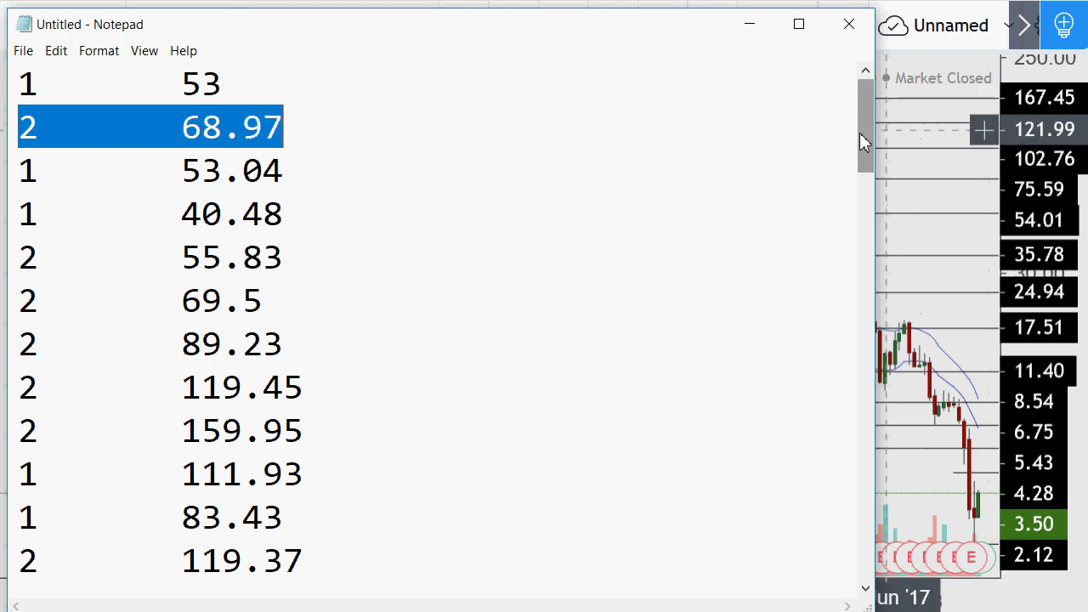
left_click_drag(860, 133, 862, 407)
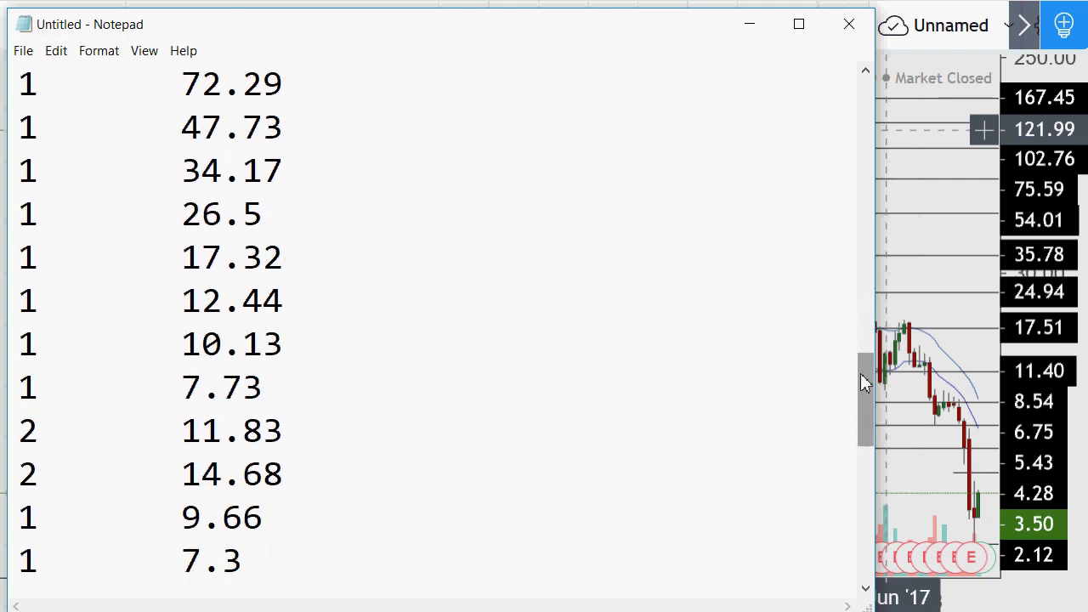
left_click_drag(861, 378, 858, 498)
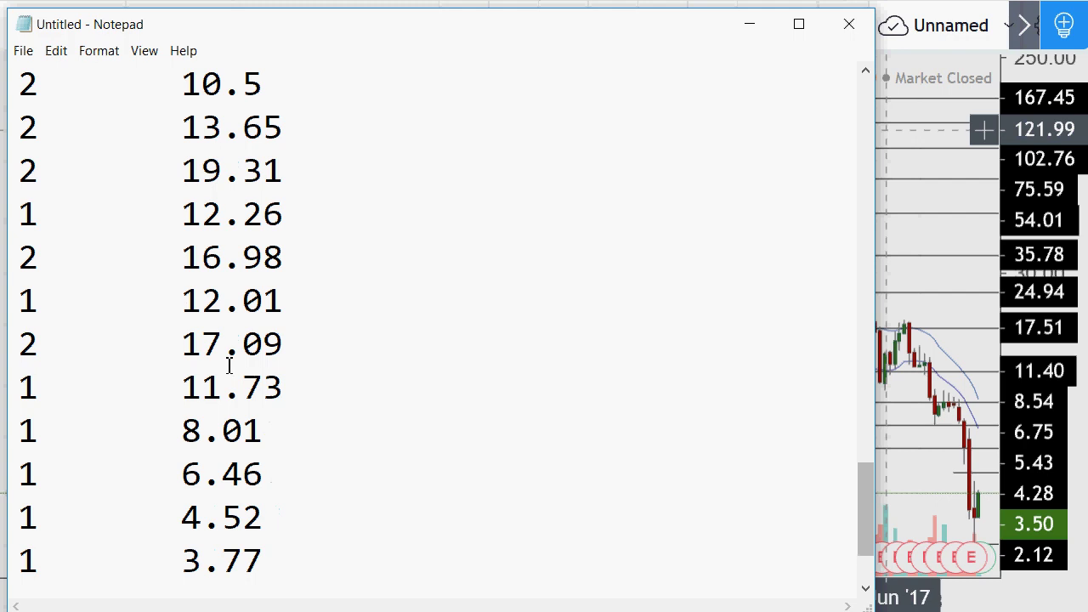
left_click_drag(285, 344, 182, 344)
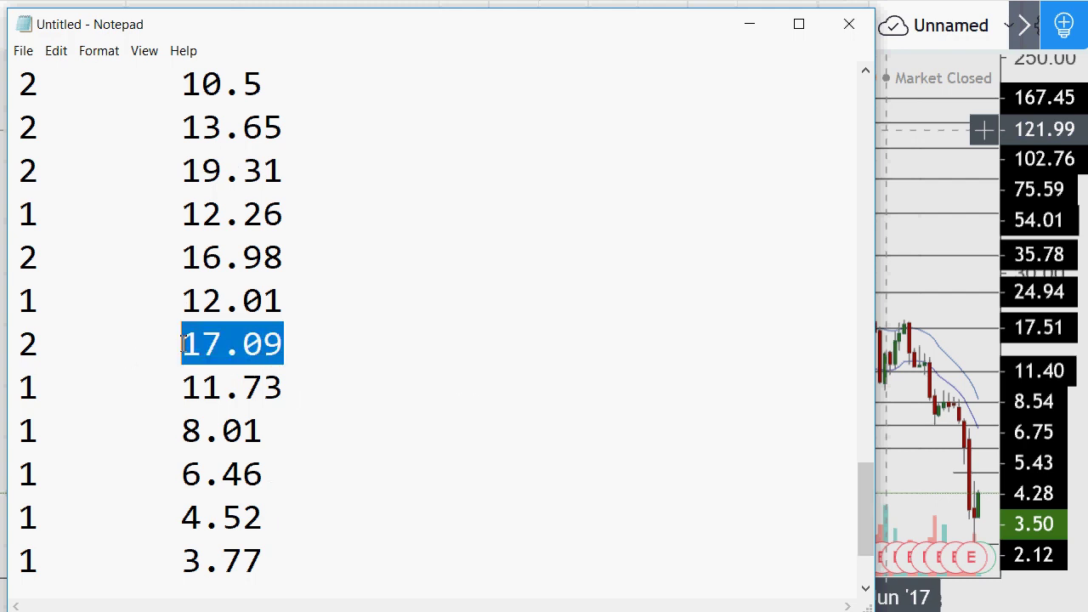
left_click_drag(872, 526, 869, 563)
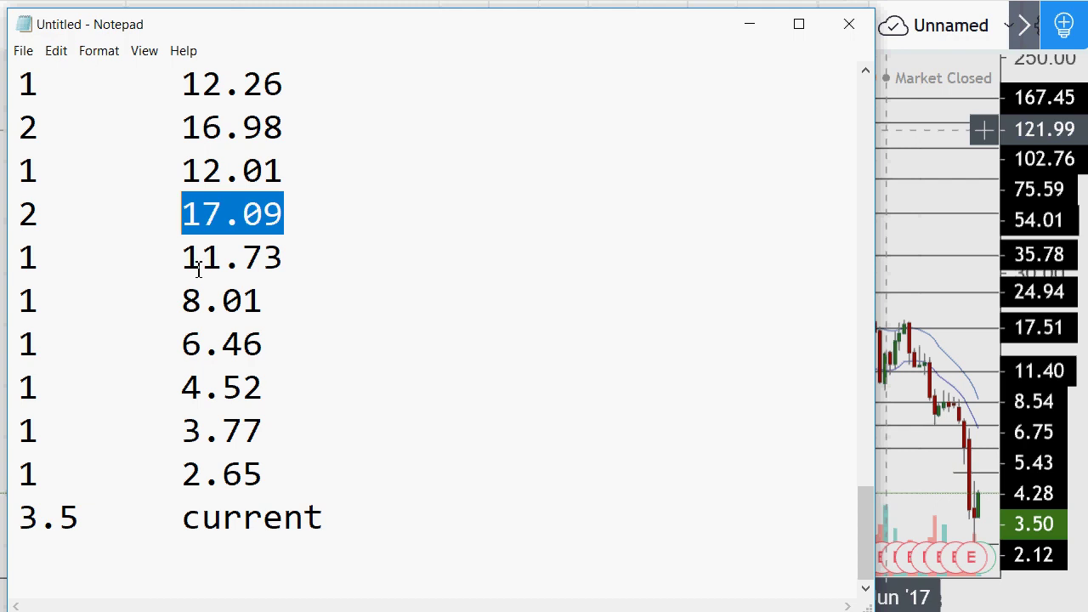
Select the note values 8.01 through 6.46, 4.52, 3.77 and 2.65.
left_click_drag(182, 264, 216, 263)
left_click_drag(182, 299, 264, 344)
left_click_drag(270, 397, 176, 382)
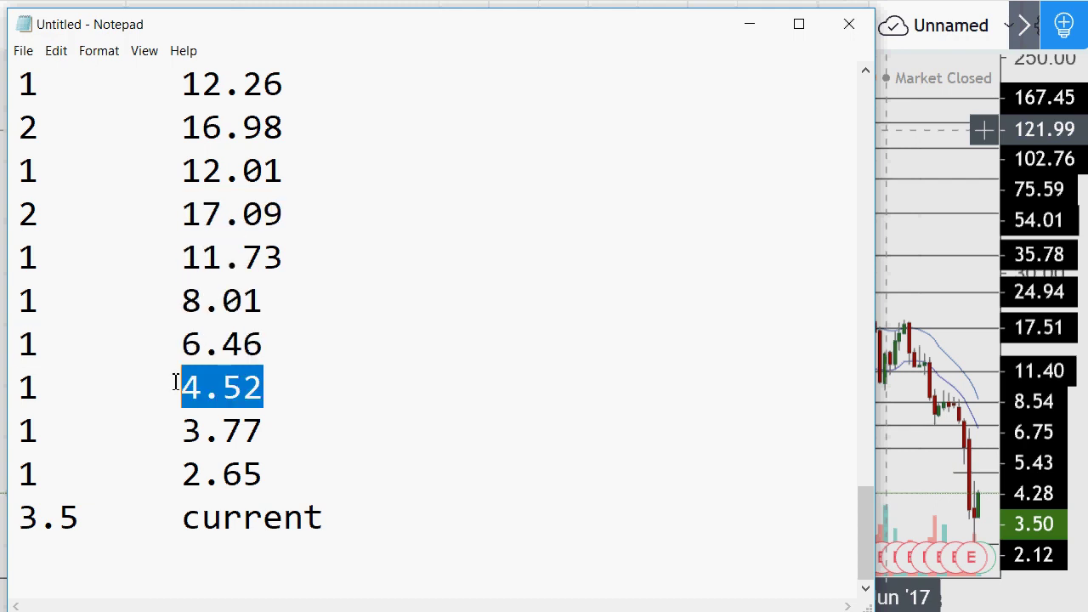
left_click_drag(281, 430, 178, 430)
left_click_drag(267, 472, 174, 478)
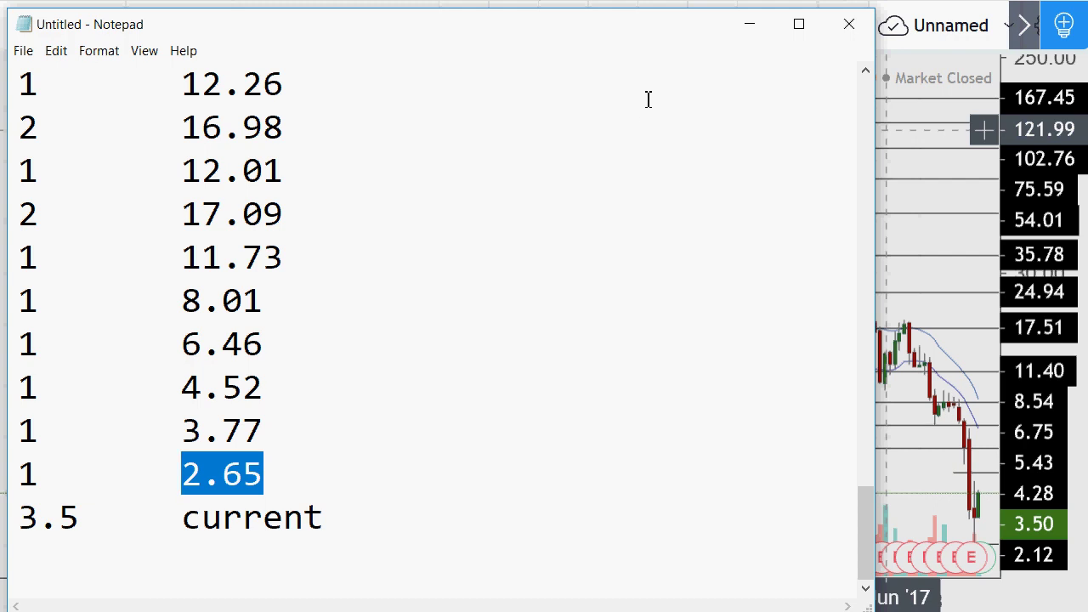
Return to the NM chart and zoom the time axis to roughly 2008–2018.
left_click(743, 35)
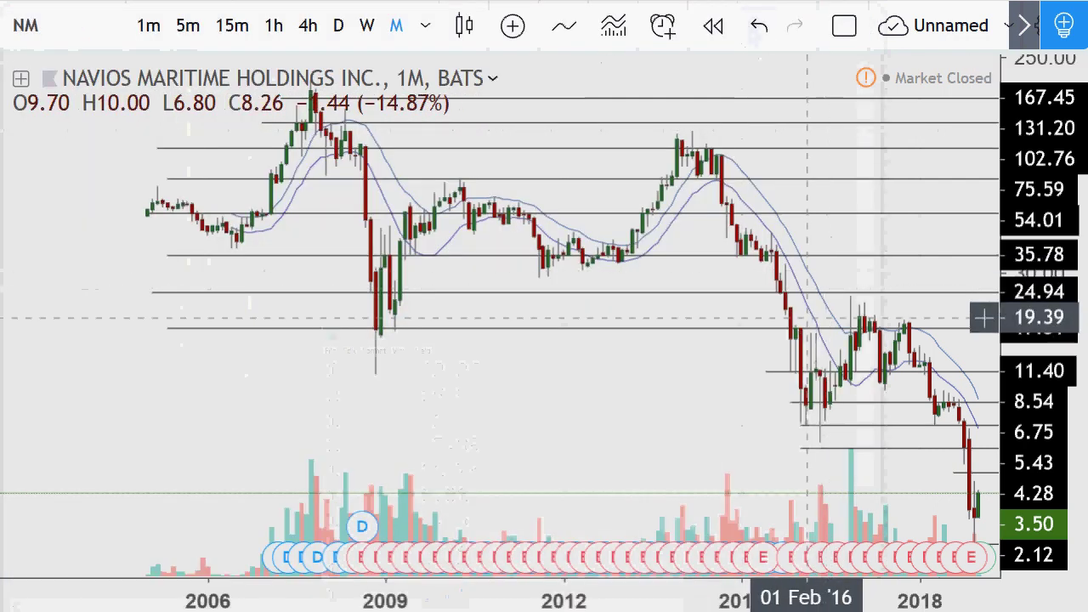
scroll(806, 319, "up", 3)
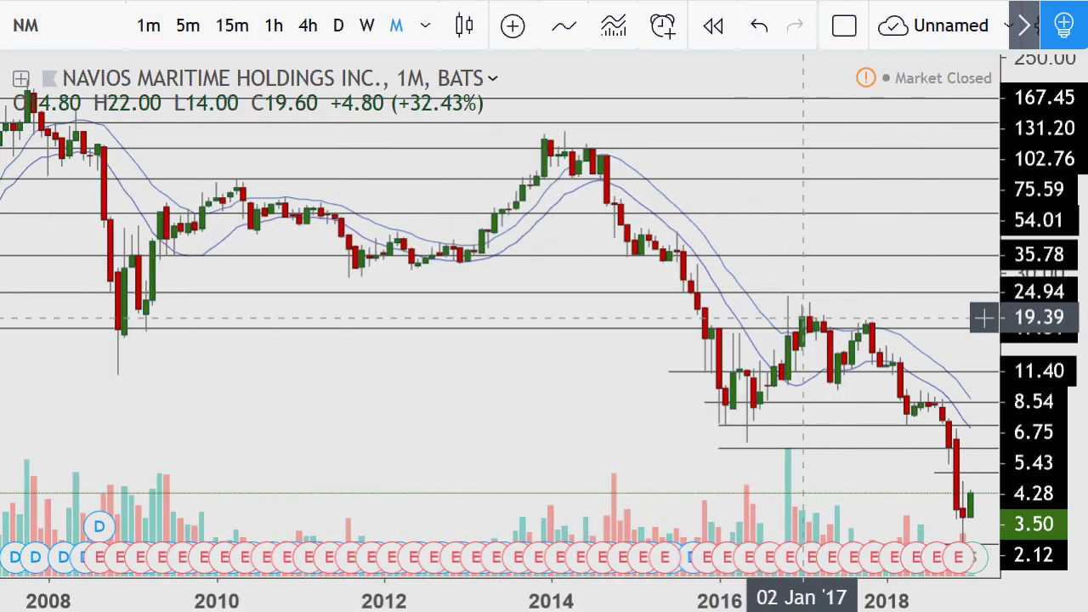
scroll(803, 319, "down", 1)
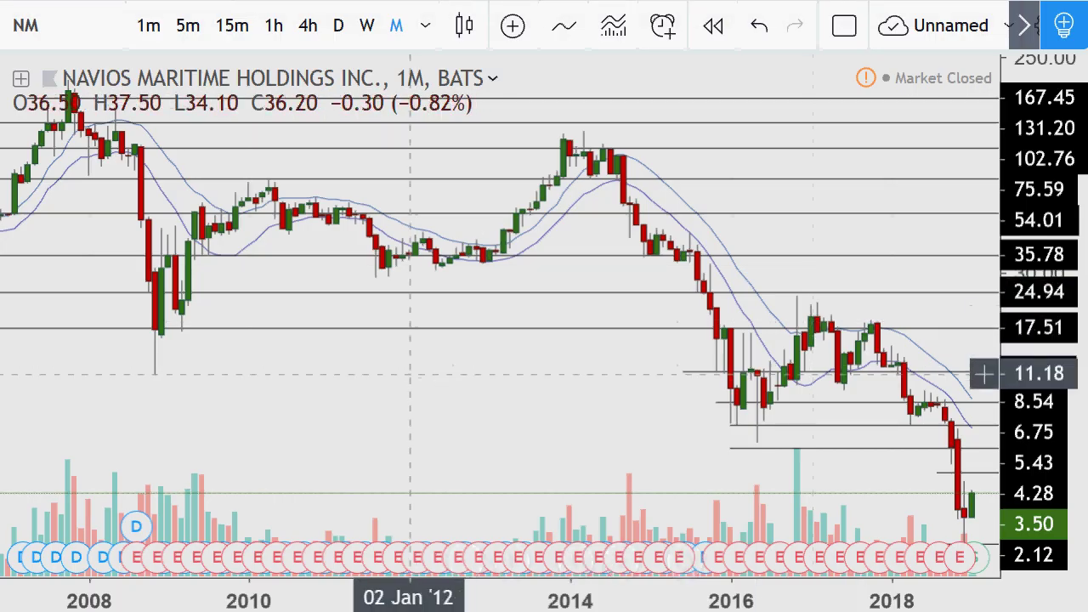
Remove every drawing from the NM chart through its right-click menu.
right_click(353, 388)
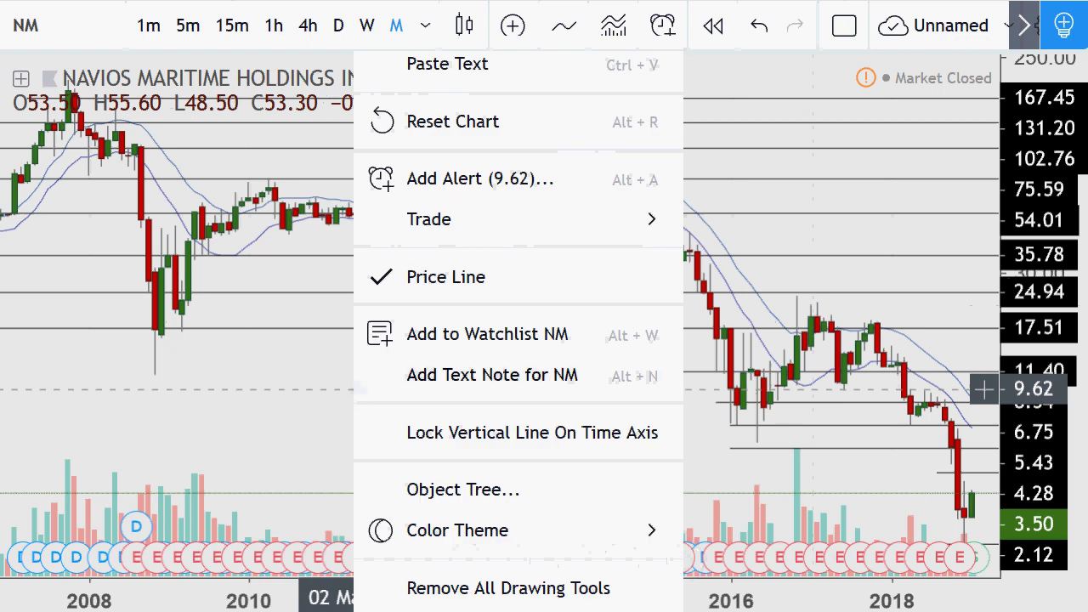
left_click(481, 593)
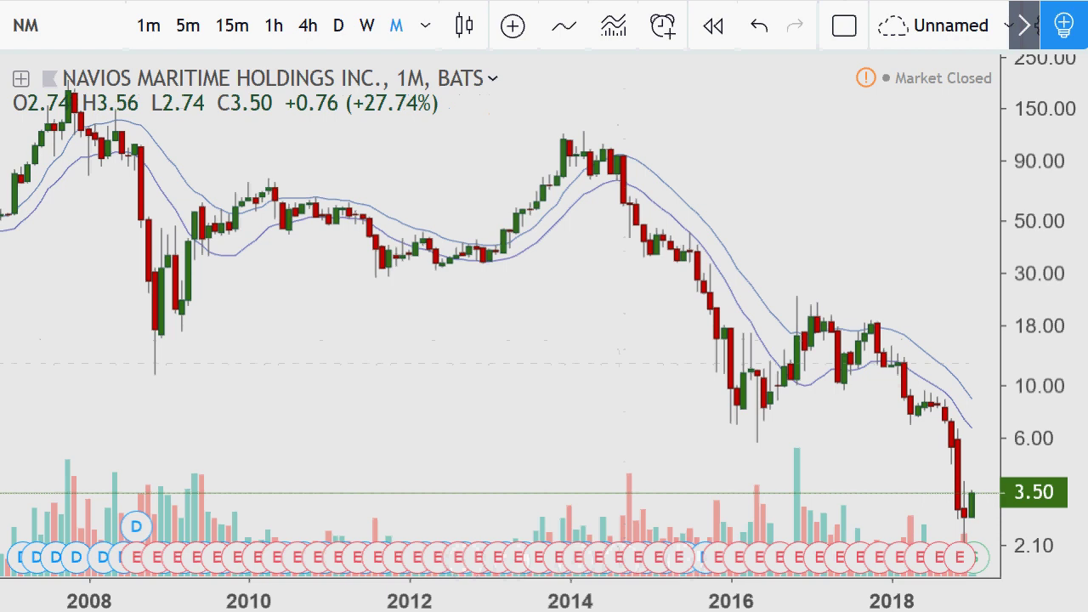
Zoom the chart's time axis out with the mouse wheel.
scroll(510, 323, "down", 2)
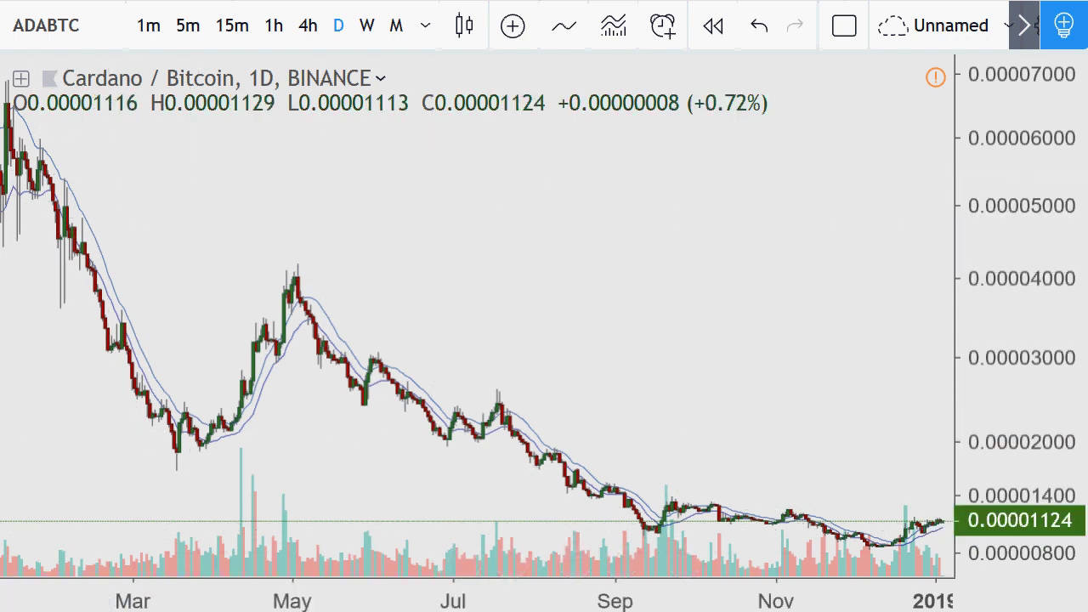
Circle the April–May peak and draw a horizontal support line from the March low to early September.
left_click(218, 308)
left_click(222, 330)
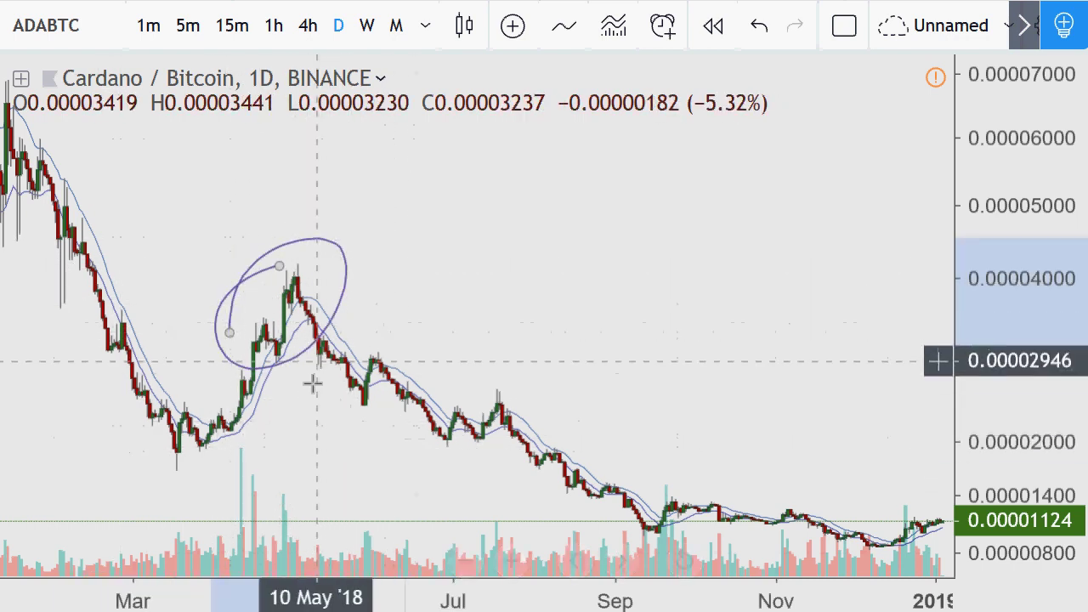
left_click(146, 454)
left_click(639, 458)
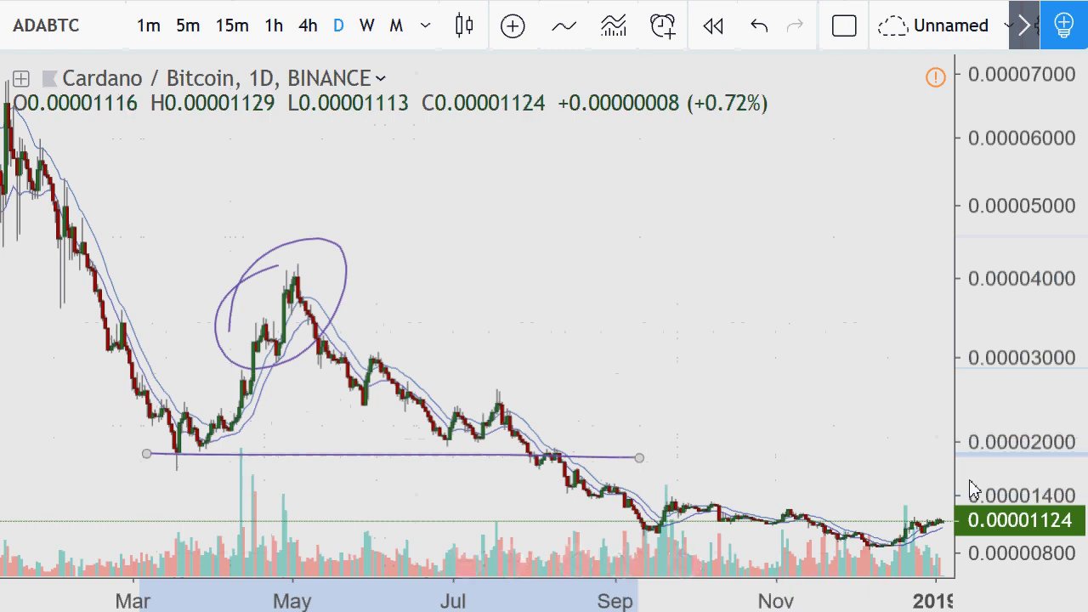
Sketch a curve beneath the support line and circle the early-October candles freehand.
mouse_move(500, 460)
left_mouse_down()
mouse_move(590, 530)
mouse_move(692, 537)
left_mouse_up()
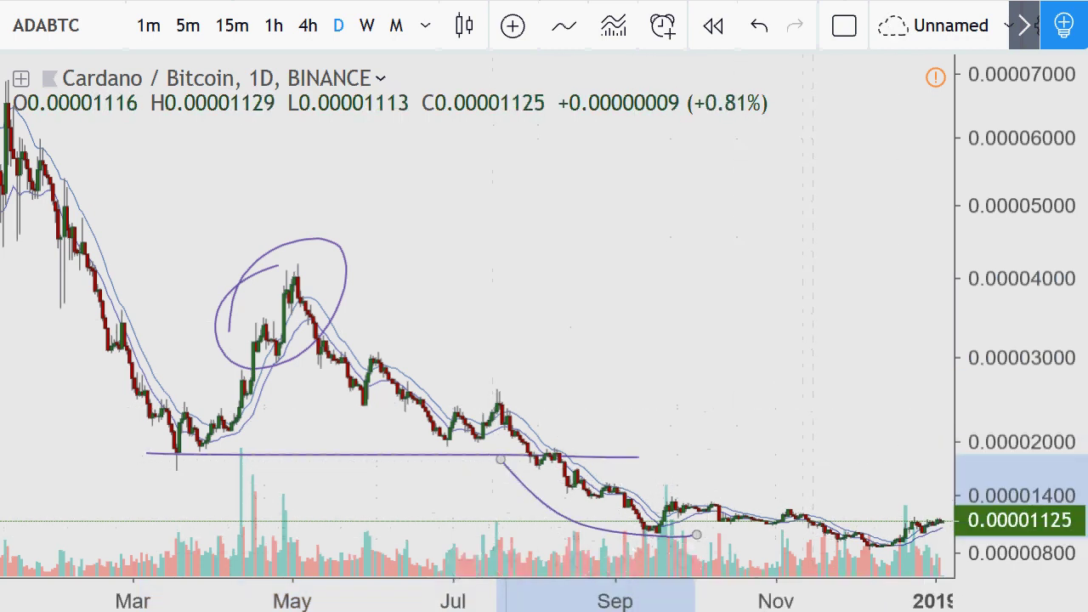
scroll(476, 323, "up", 4)
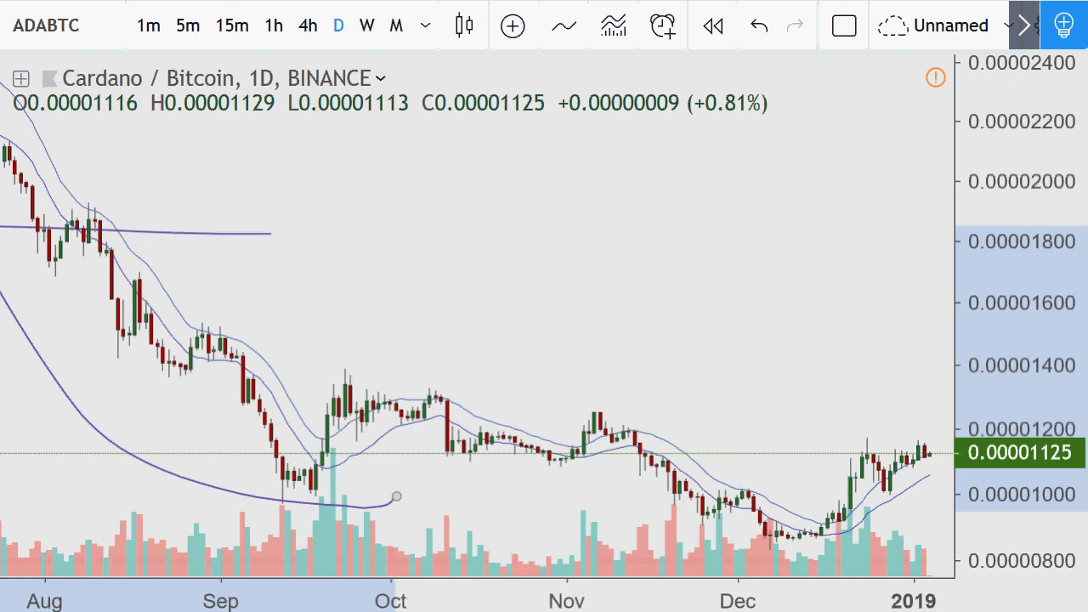
mouse_move(415, 382)
left_mouse_down()
mouse_move(340, 378)
mouse_move(271, 407)
mouse_move(418, 385)
left_mouse_up()
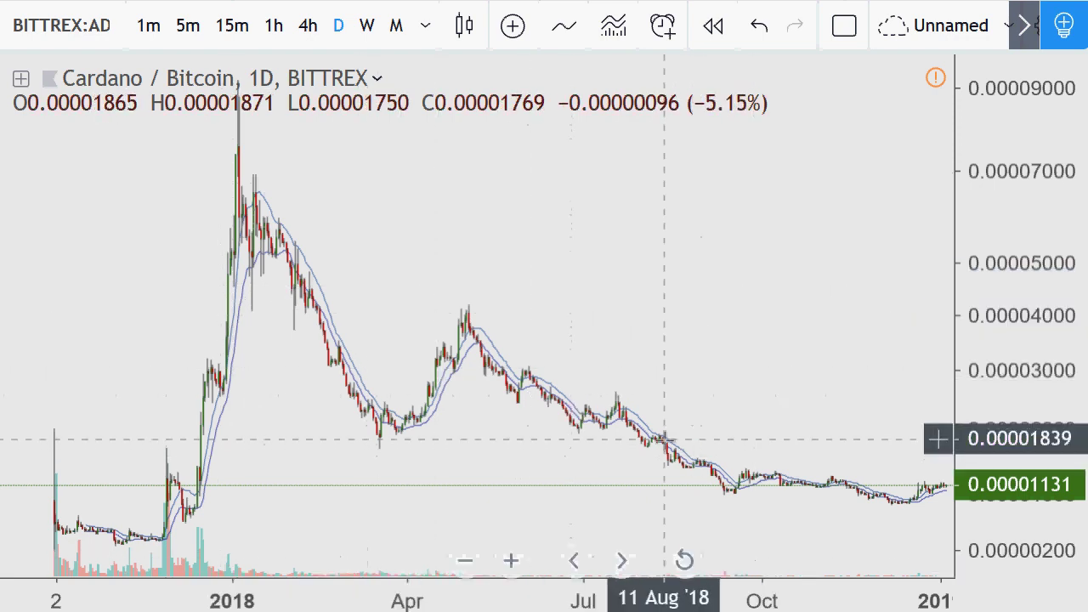
left_click_drag(627, 474, 686, 422)
Loop the August, October and November 2018 candles and add a horizontal line above them.
left_click_drag(465, 486, 622, 485)
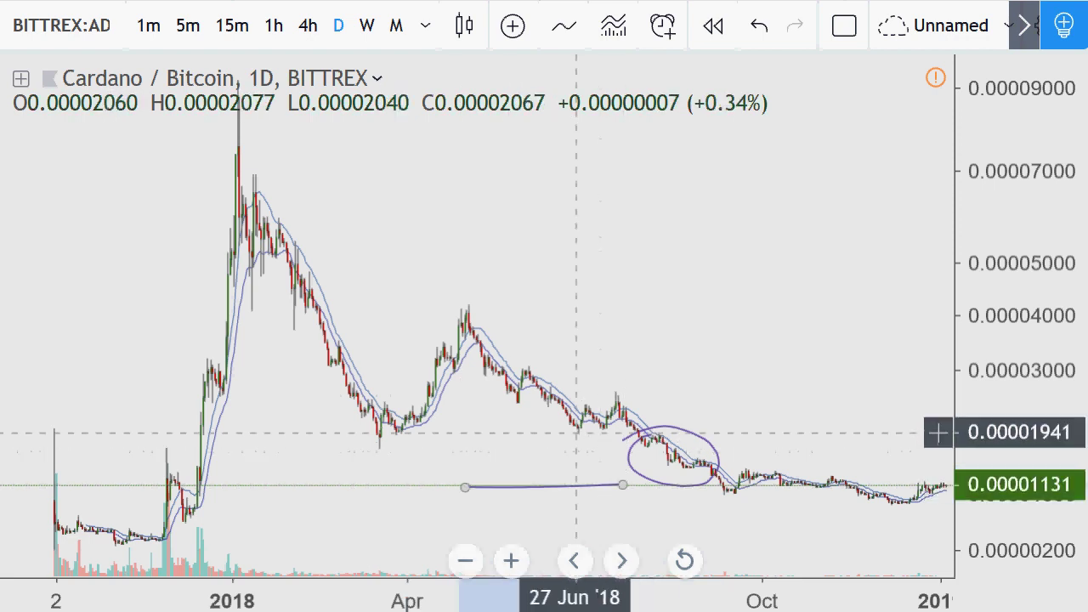
left_click_drag(697, 466, 634, 537)
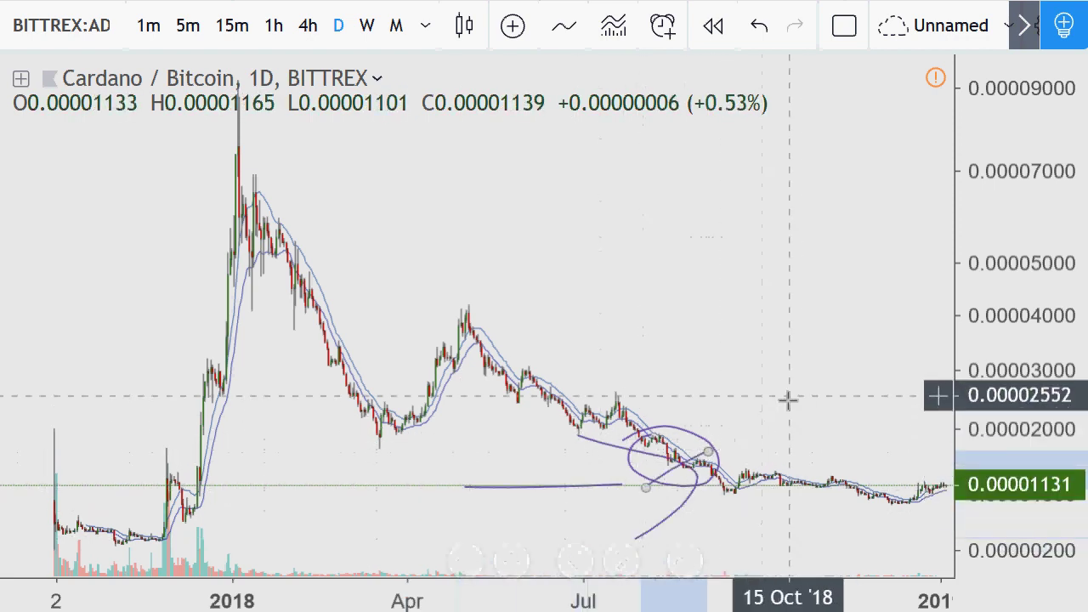
mouse_move(791, 460)
left_mouse_down()
mouse_move(767, 489)
mouse_move(798, 494)
mouse_move(795, 464)
left_mouse_up()
left_click_drag(871, 483, 885, 483)
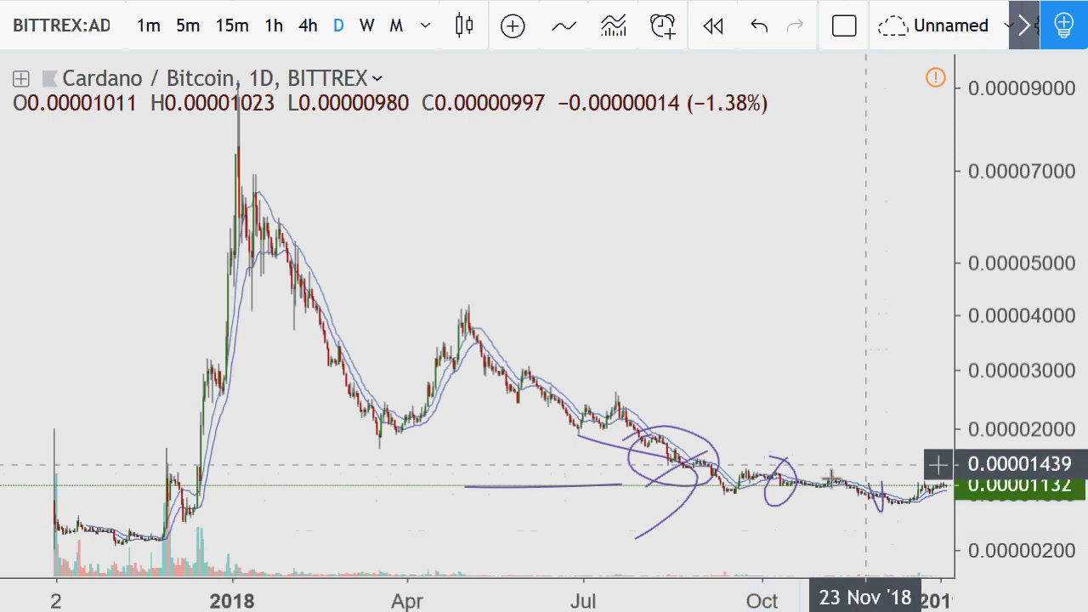
mouse_move(859, 446)
left_mouse_down()
mouse_move(838, 445)
mouse_move(927, 465)
left_mouse_up()
left_click_drag(858, 384, 716, 389)
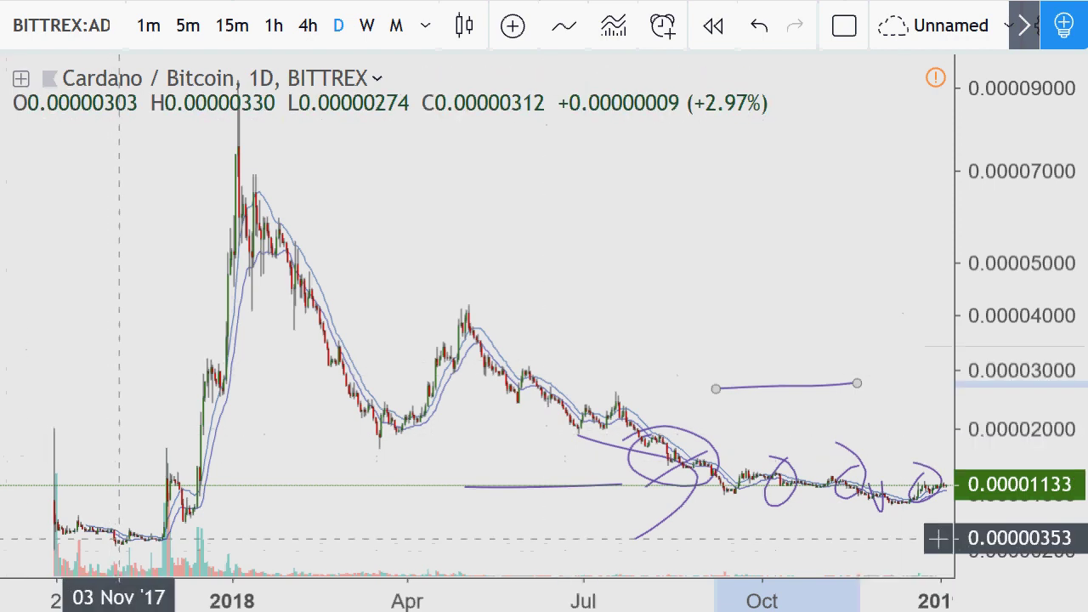
Draw horizontal lines at the late-2017 base, a curved stroke, and an ellipse around the early-2018 spike.
left_click_drag(109, 540, 211, 540)
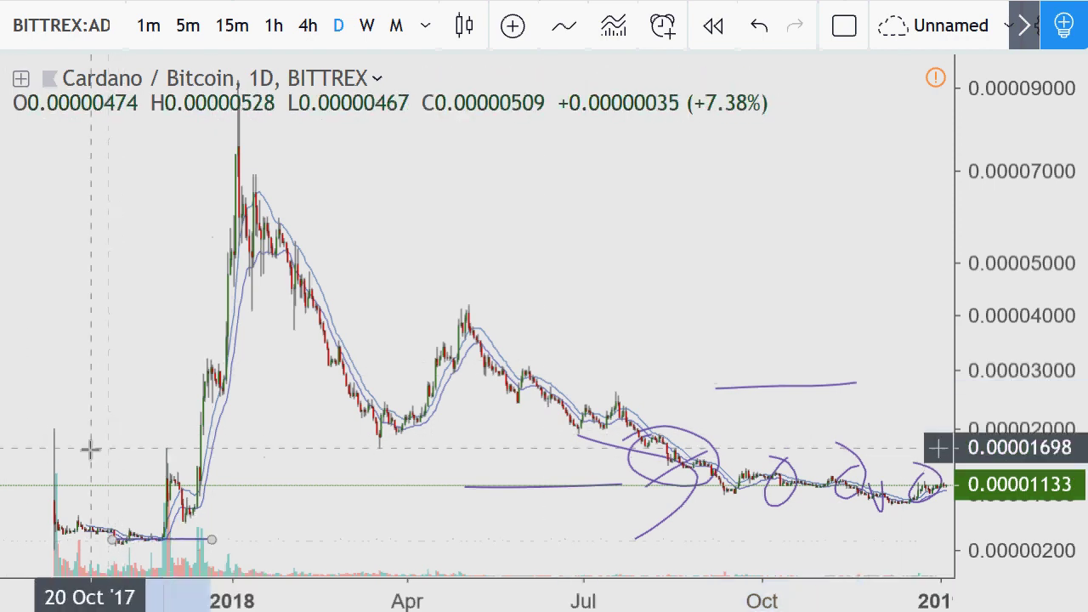
left_click_drag(124, 459, 170, 457)
mouse_move(113, 413)
left_mouse_down()
mouse_move(149, 450)
mouse_move(182, 571)
left_mouse_up()
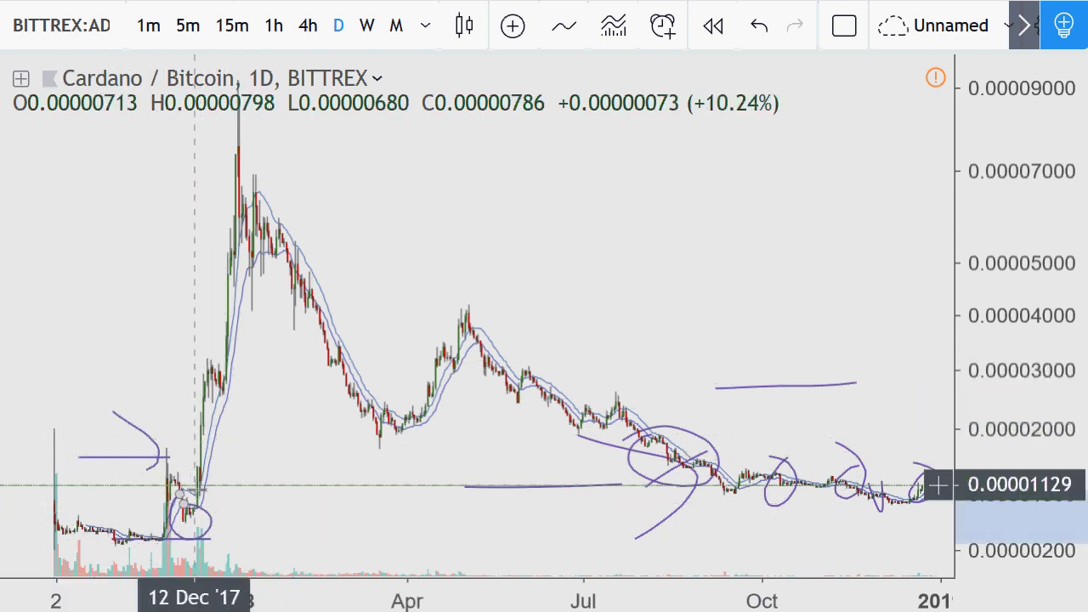
mouse_move(146, 527)
left_mouse_down()
mouse_move(304, 243)
mouse_move(158, 199)
mouse_move(145, 520)
left_mouse_up()
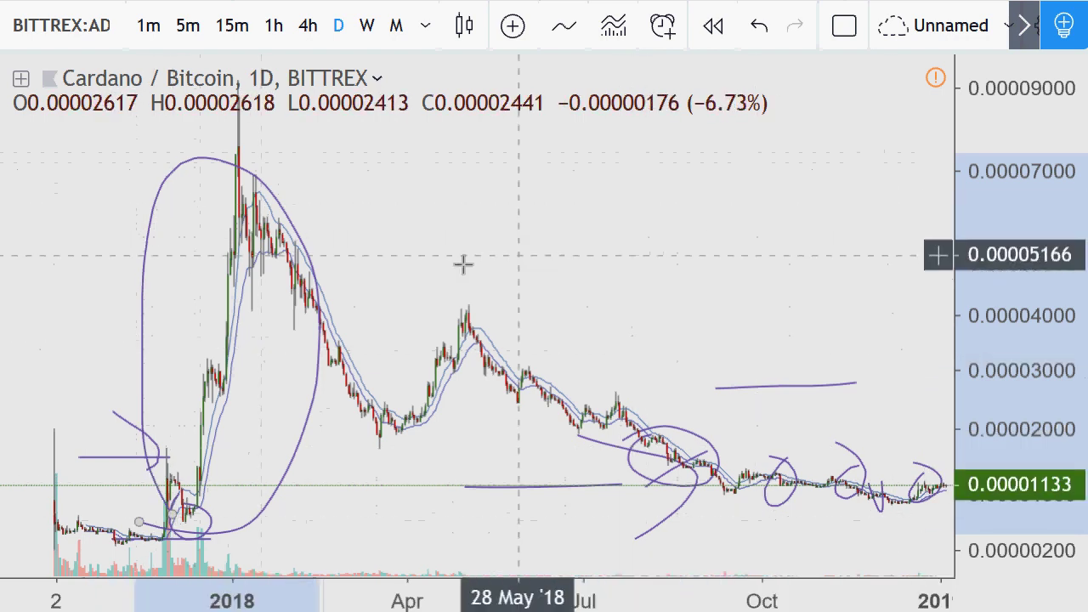
Set the chart interval to 4 hours by entering 240.
key("2")
key("4")
key("0")
key("Return")
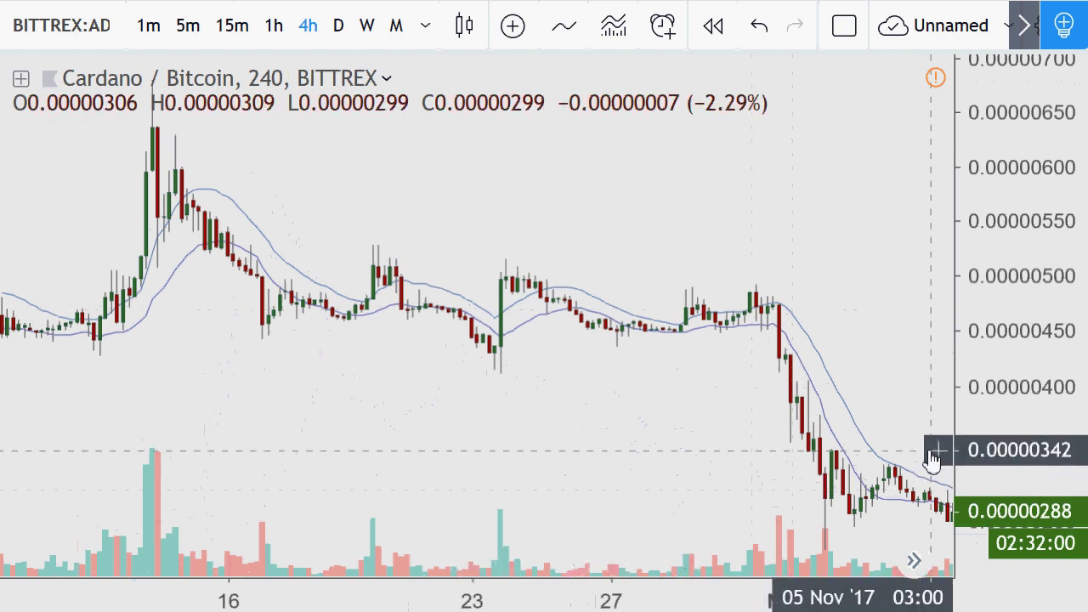
Pan forward through November 2017 to the late-November breakout and the candles after it.
left_click_drag(850, 255, 645, 273)
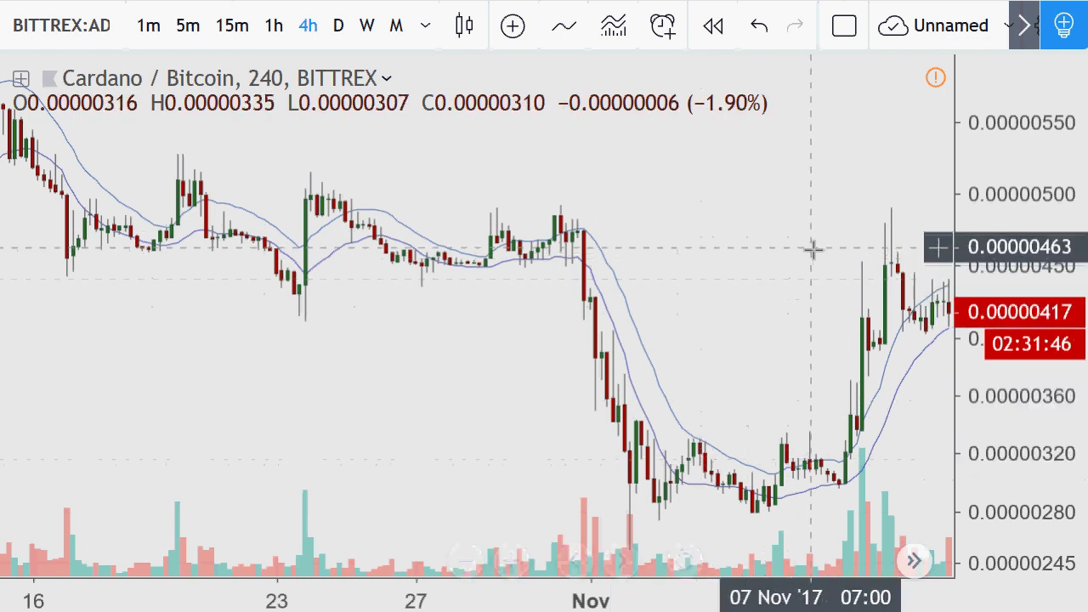
left_click_drag(814, 234, 564, 229)
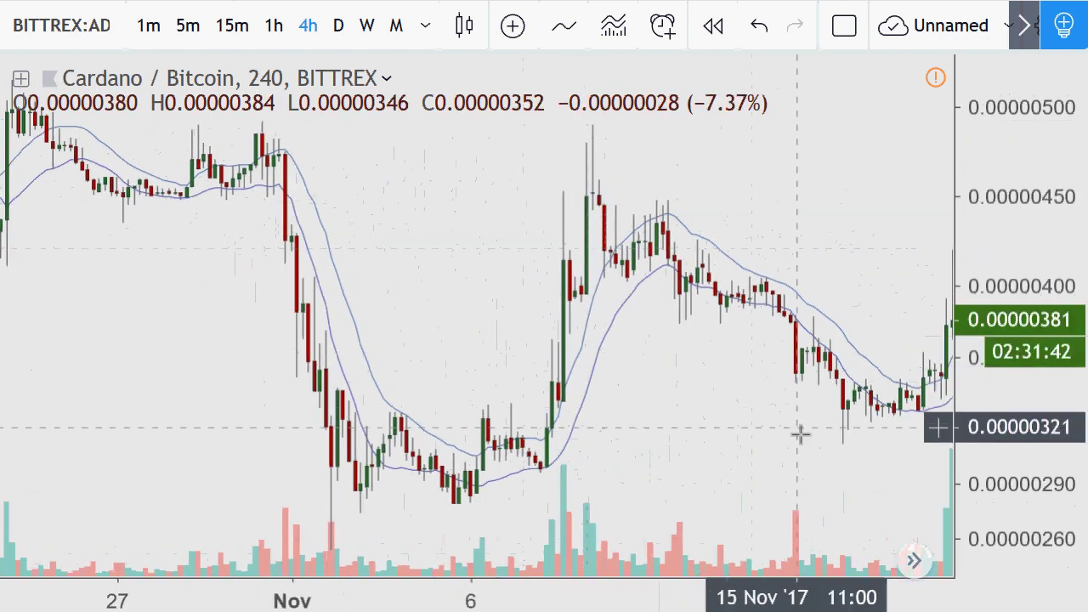
left_click_drag(850, 420, 712, 365)
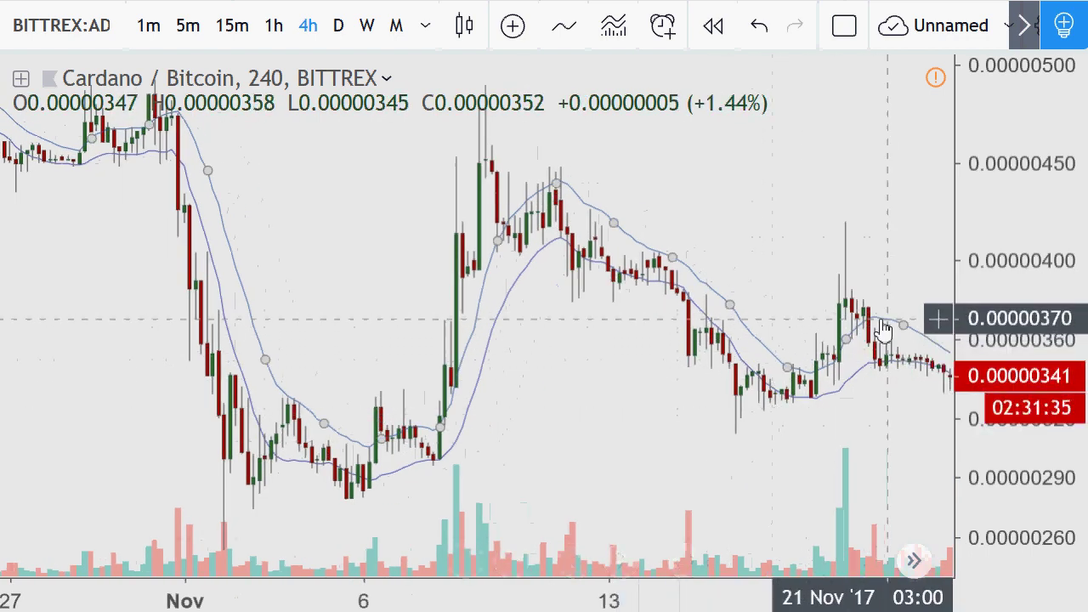
left_click_drag(879, 321, 690, 331)
scroll(720, 323, "up", 5)
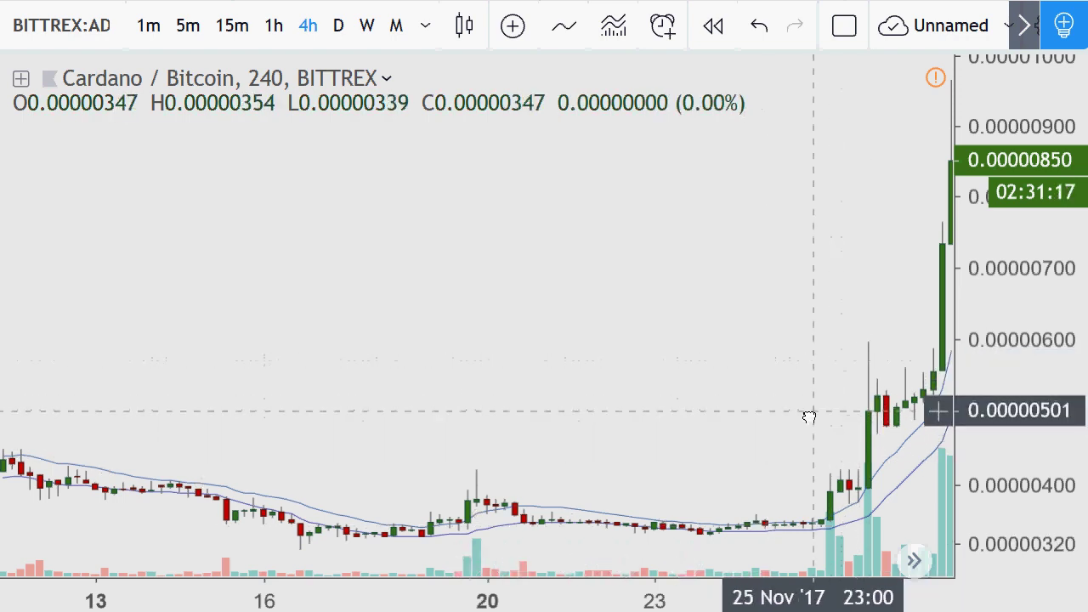
left_click_drag(807, 418, 726, 432)
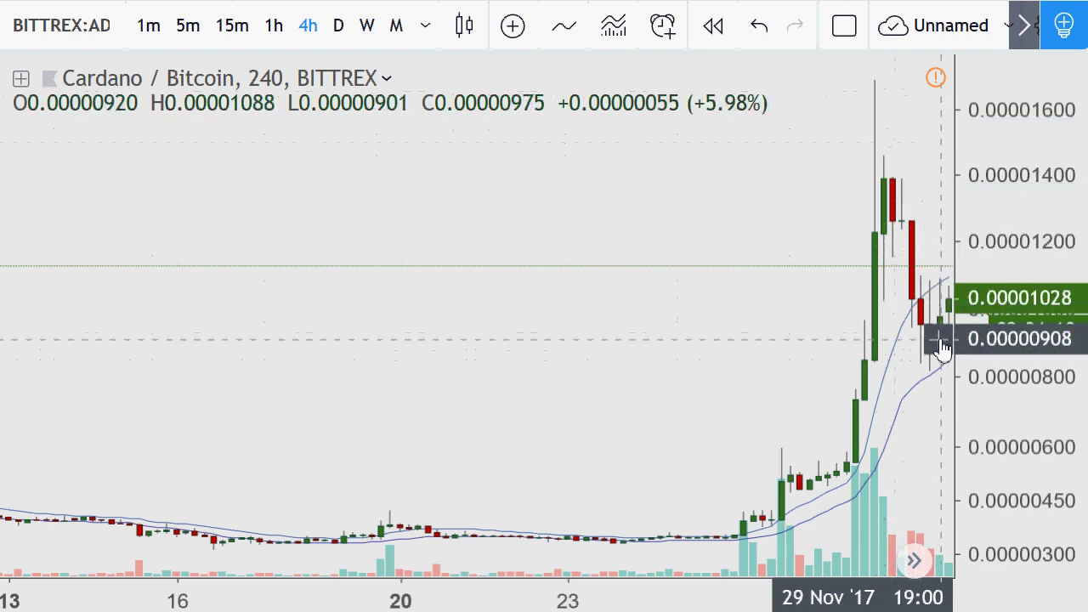
left_click_drag(880, 389, 371, 382)
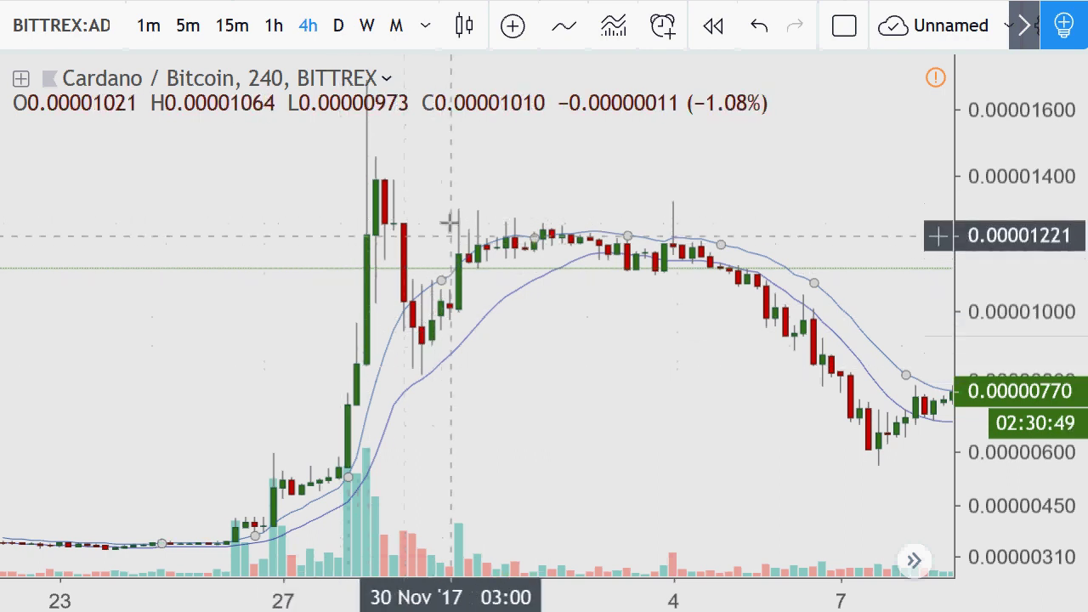
Pan the 4-hour chart from the mid-December 2017 rally through late January 2018.
left_click_drag(719, 294, 195, 272)
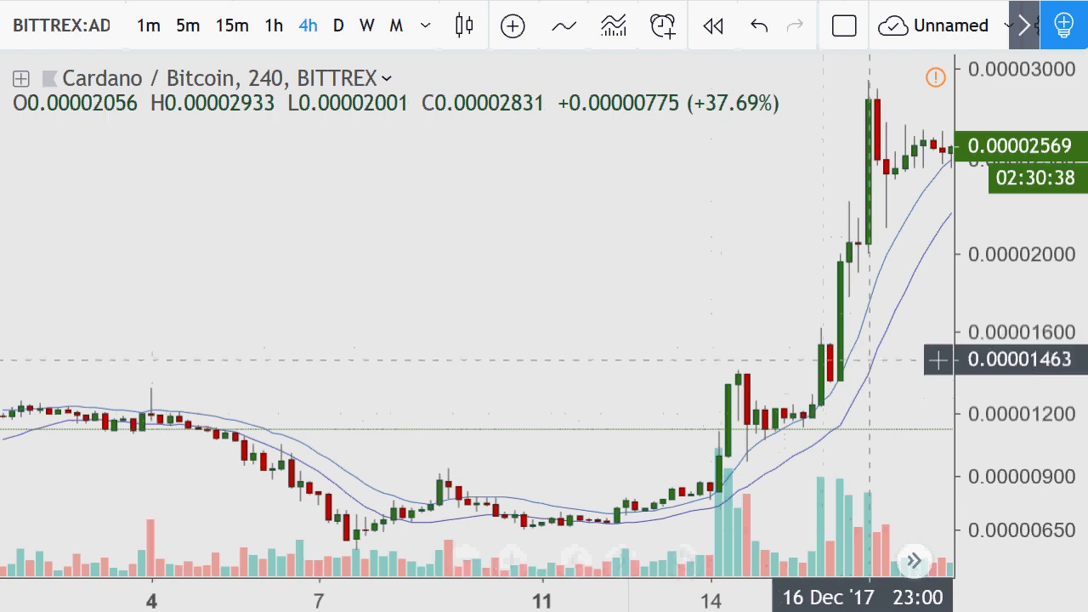
left_click_drag(852, 361, 332, 360)
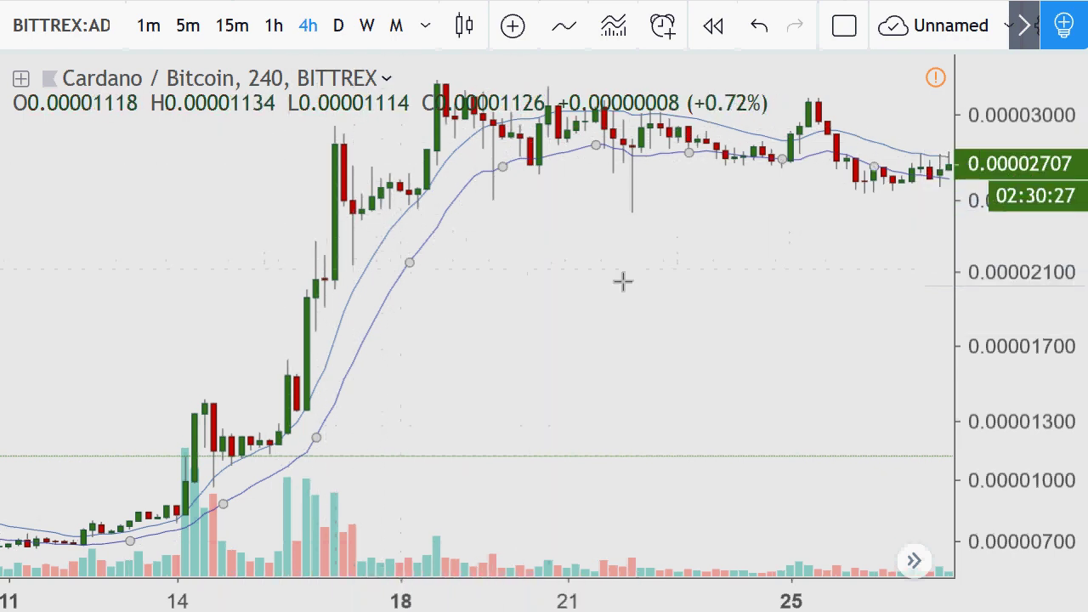
left_click_drag(622, 282, 384, 292)
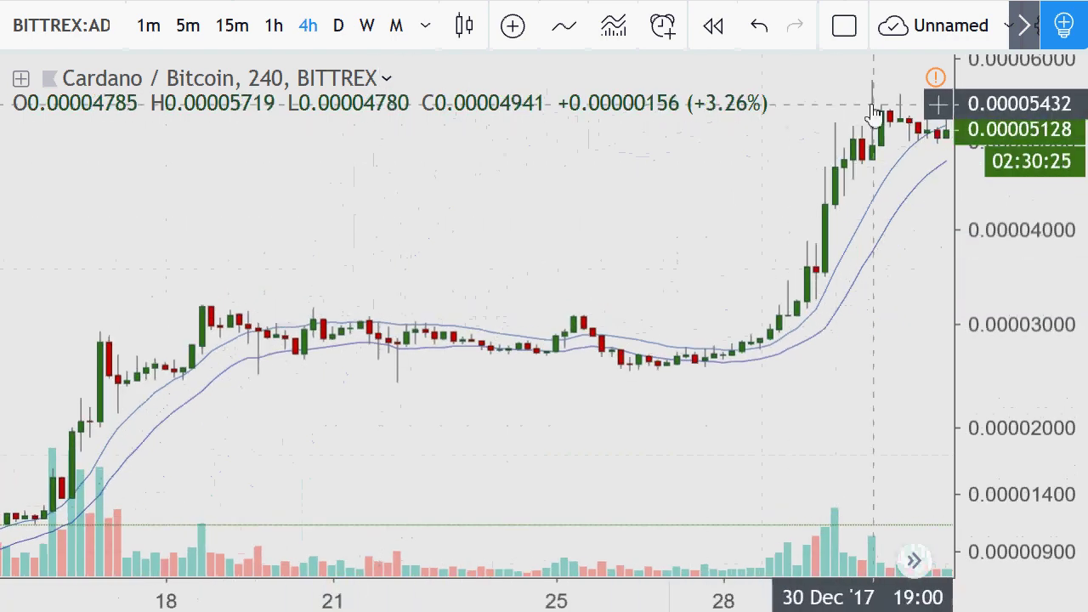
left_click_drag(755, 301, 578, 285)
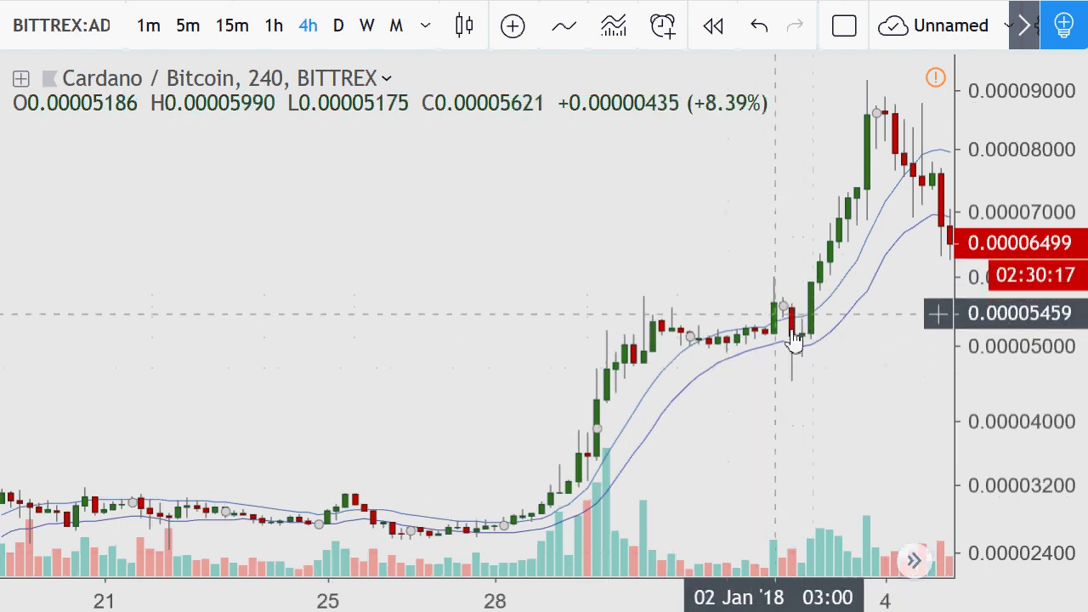
left_click_drag(789, 367, 682, 362)
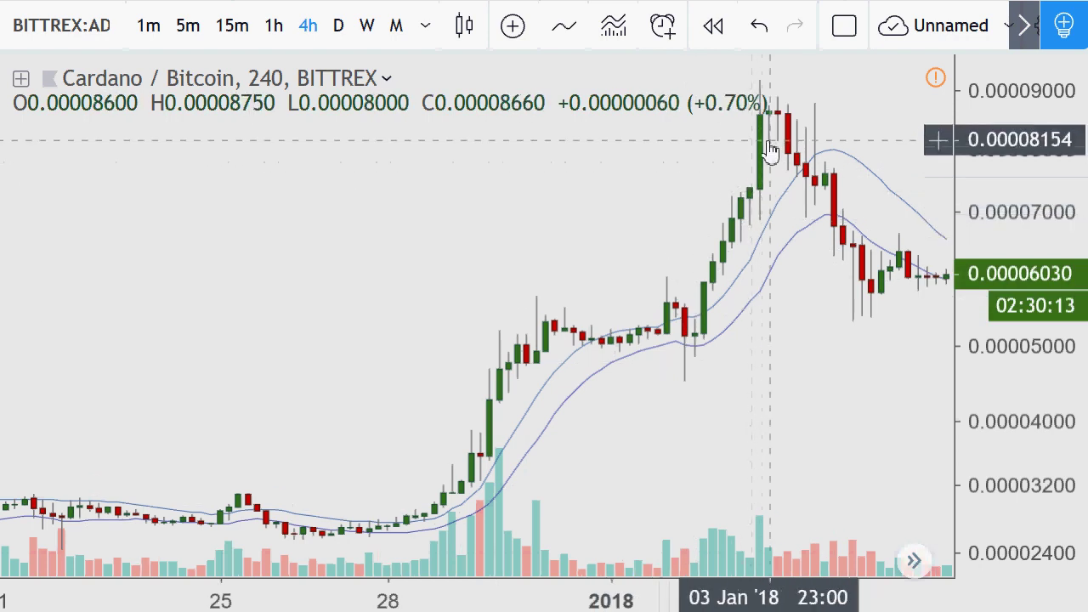
left_click_drag(771, 150, 417, 116)
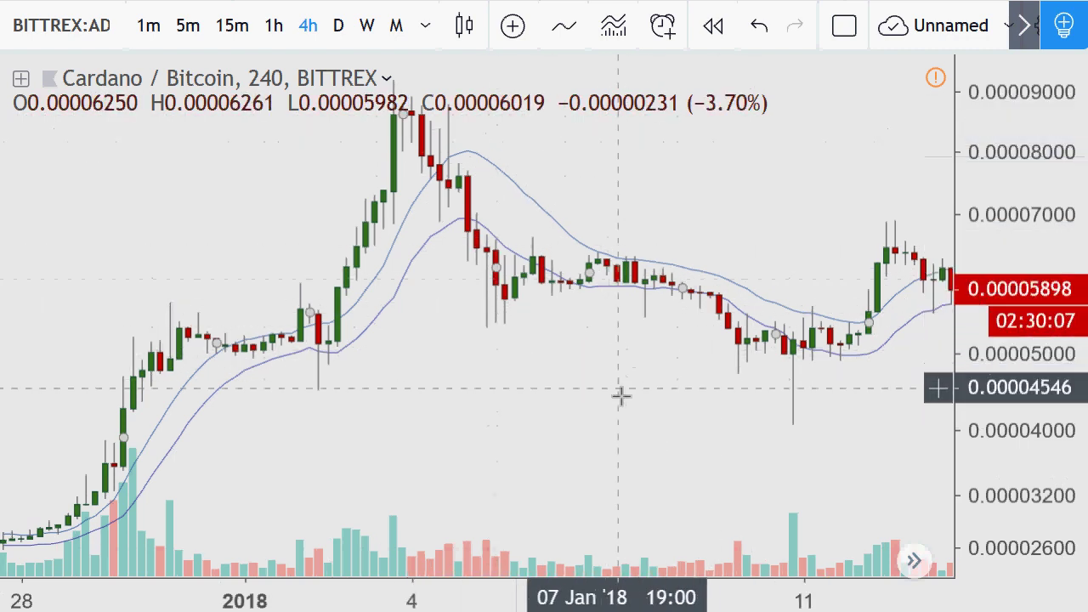
left_click_drag(716, 375, 280, 332)
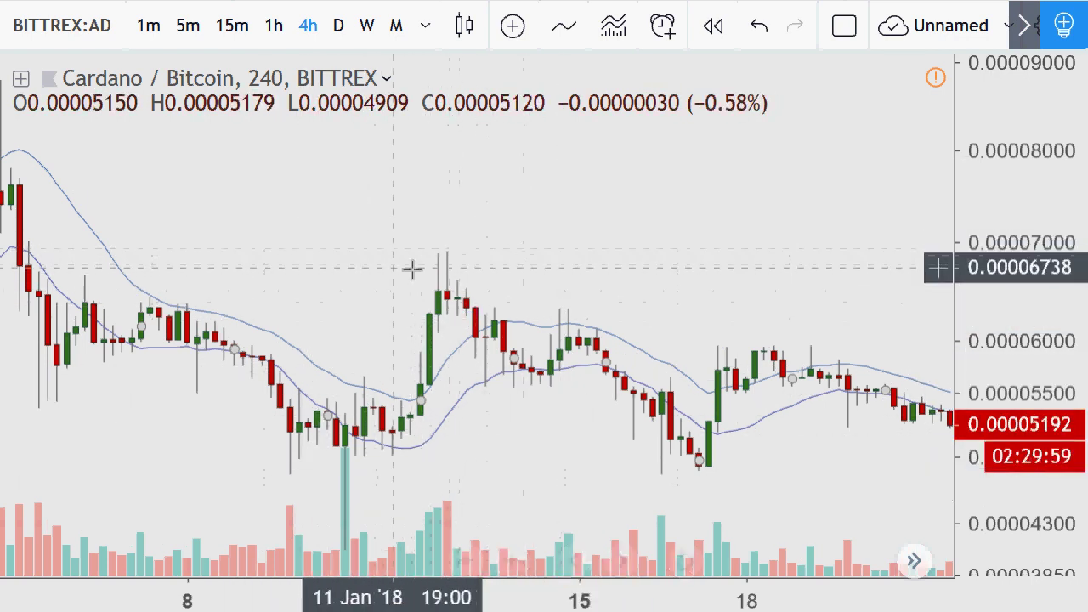
left_click_drag(356, 272, 641, 263)
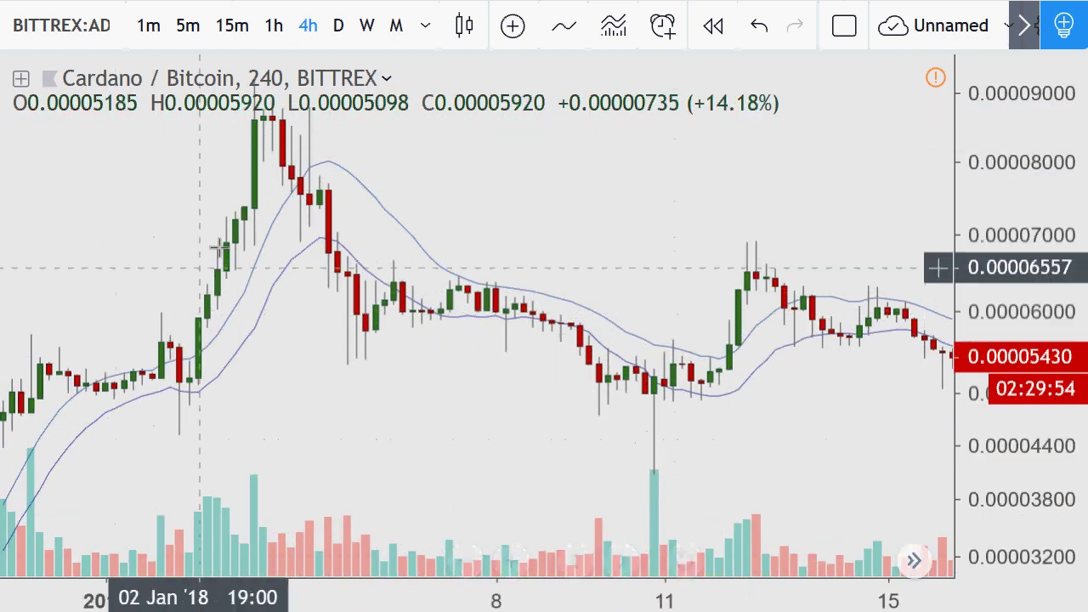
left_click_drag(642, 314, 368, 295)
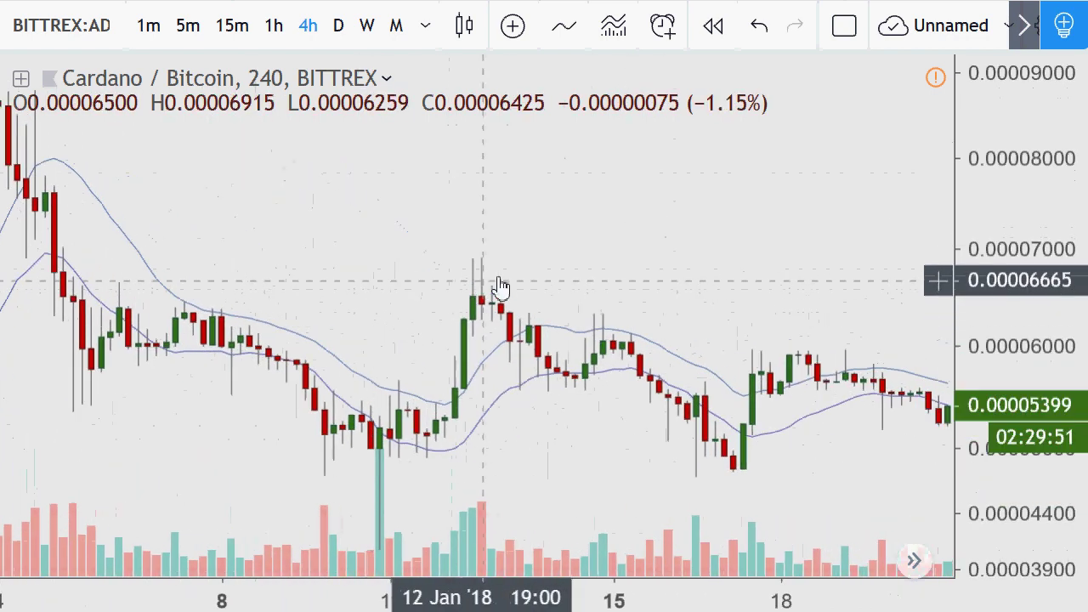
left_click_drag(692, 295, 442, 263)
left_click_drag(632, 286, 238, 261)
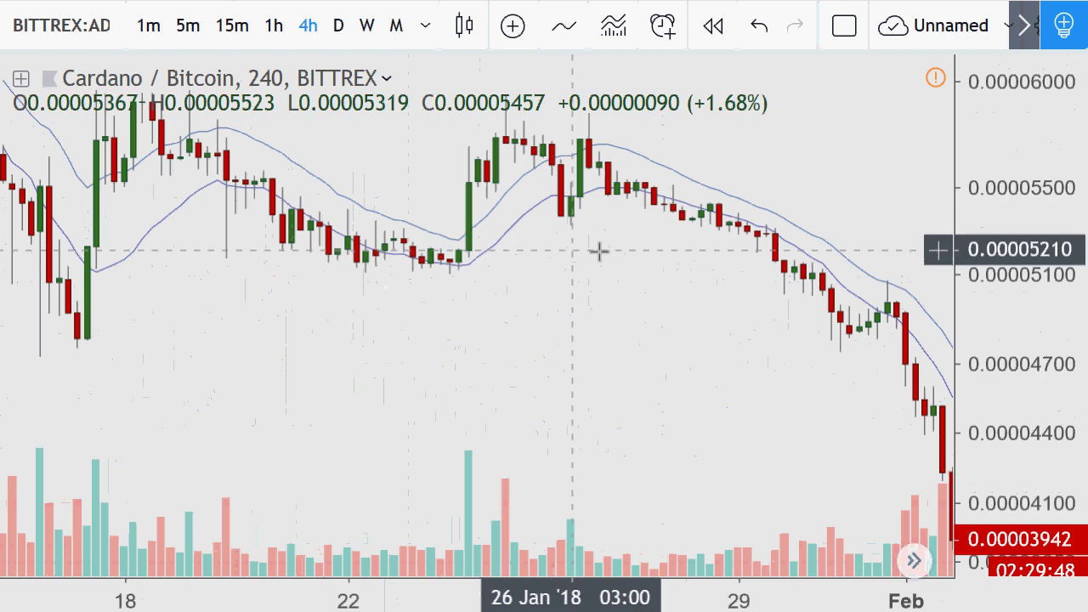
Continue panning from early February through March to April 19, 2018.
left_click_drag(598, 250, 203, 174)
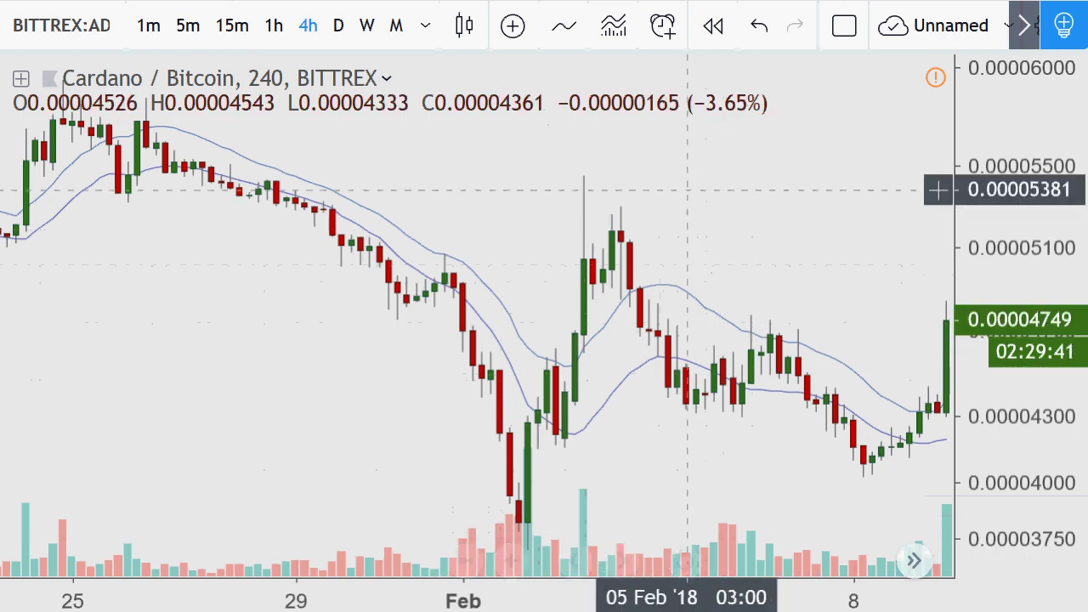
left_click_drag(688, 187, 309, 156)
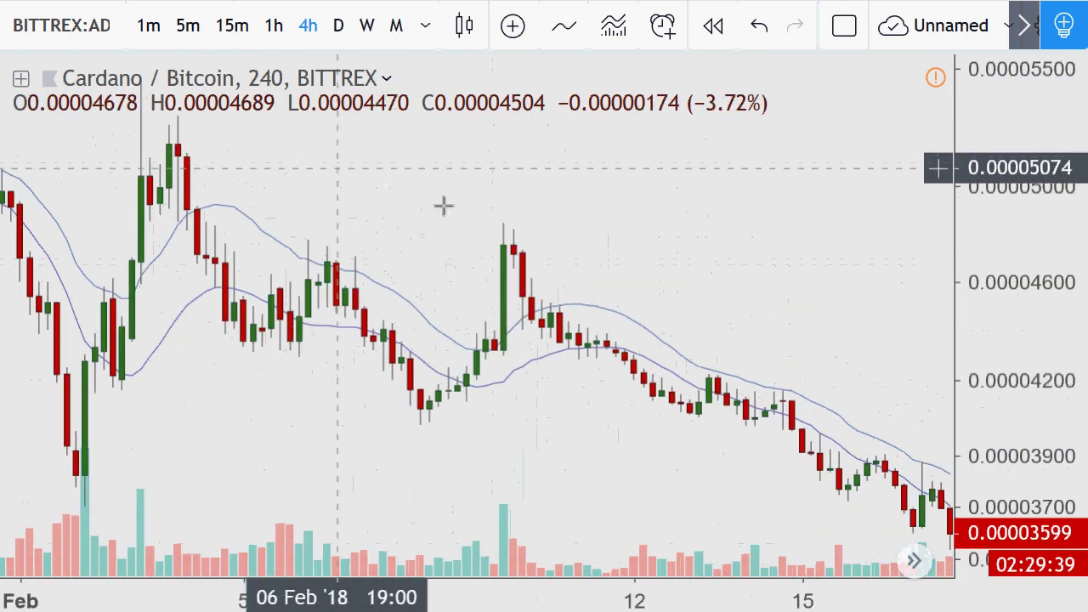
left_click_drag(612, 238, 72, 141)
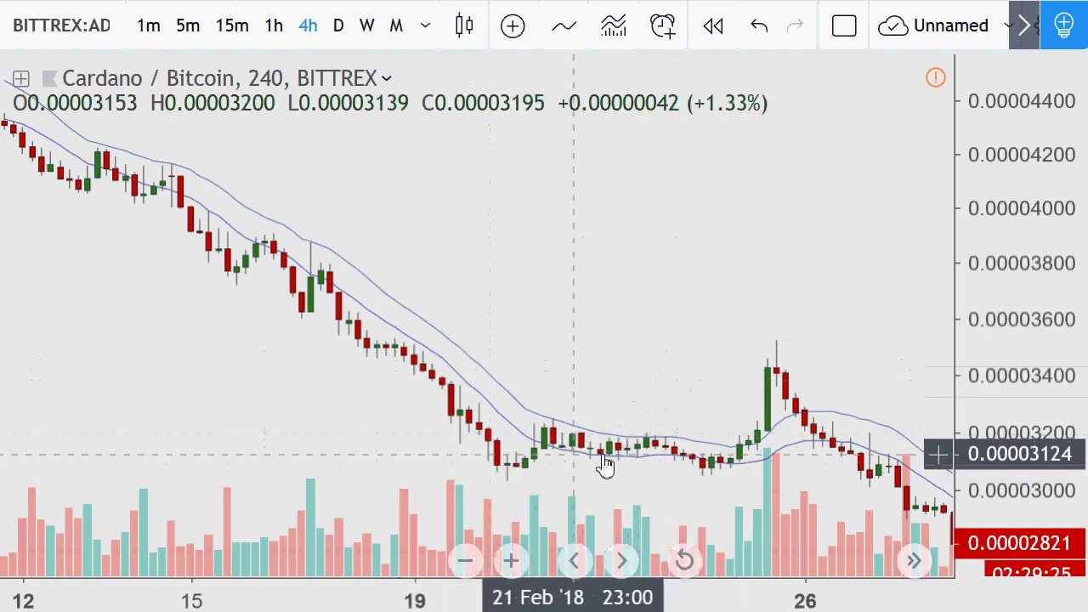
left_click_drag(656, 394, 85, 240)
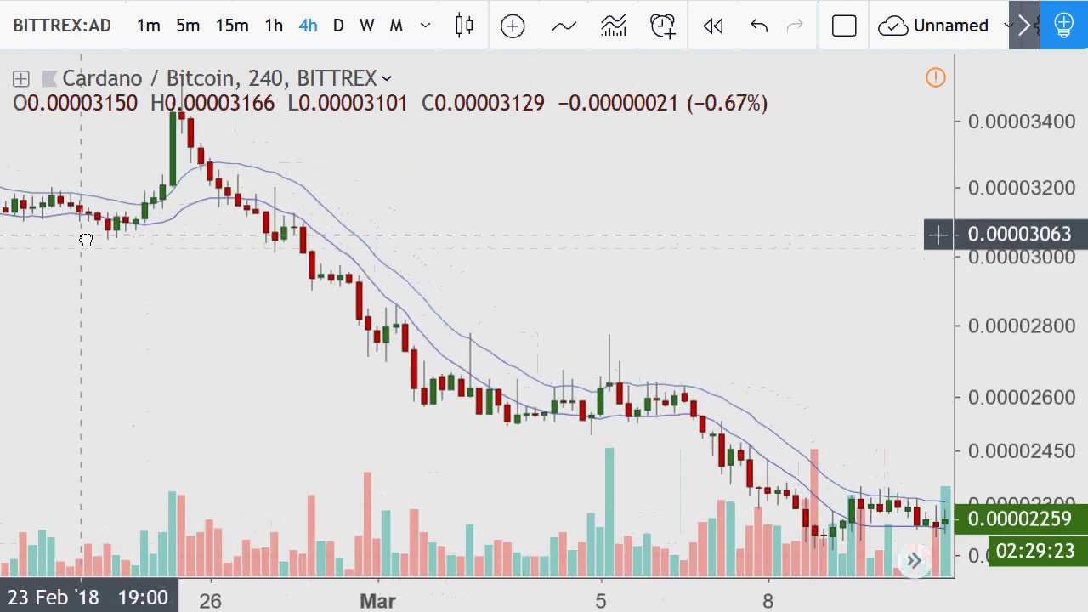
left_click_drag(388, 284, 75, 207)
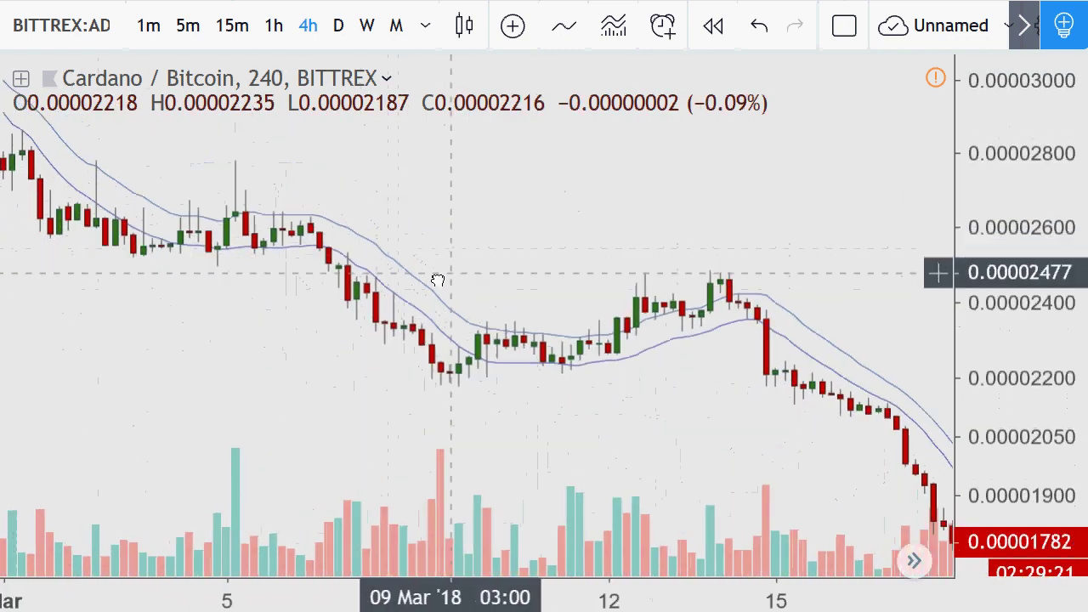
left_click_drag(438, 281, 85, 184)
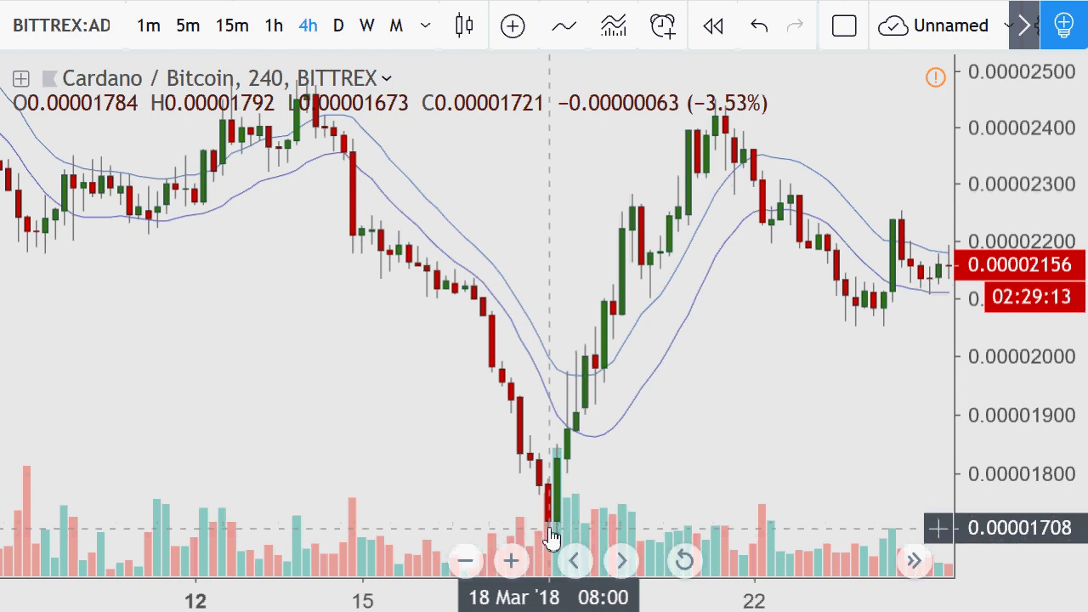
left_click_drag(803, 119, 279, 134)
left_click_drag(595, 275, 255, 455)
left_click_drag(587, 260, 285, 235)
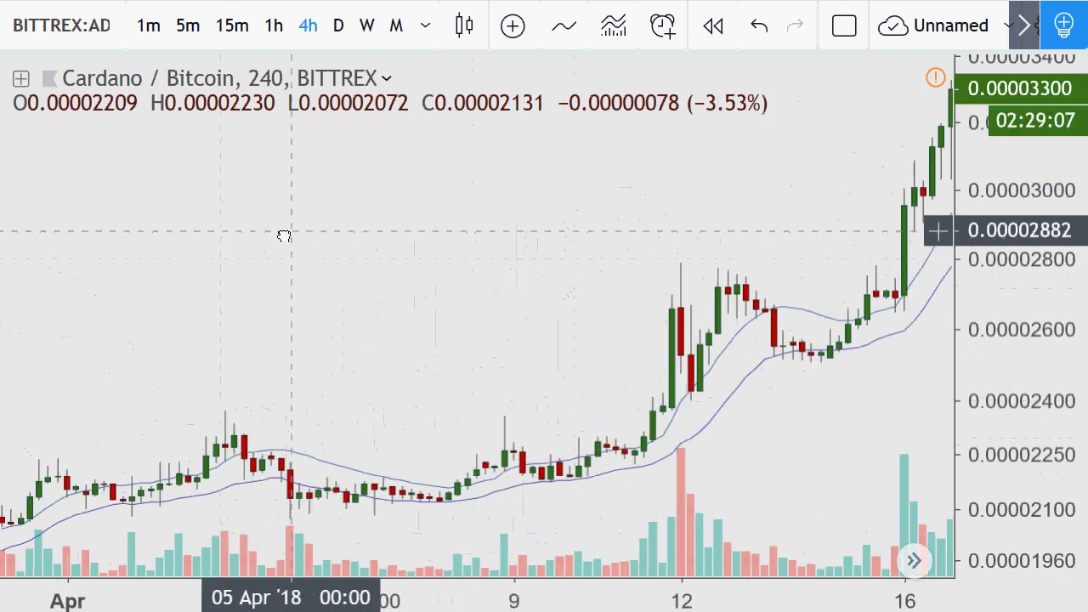
left_click_drag(850, 270, 689, 322)
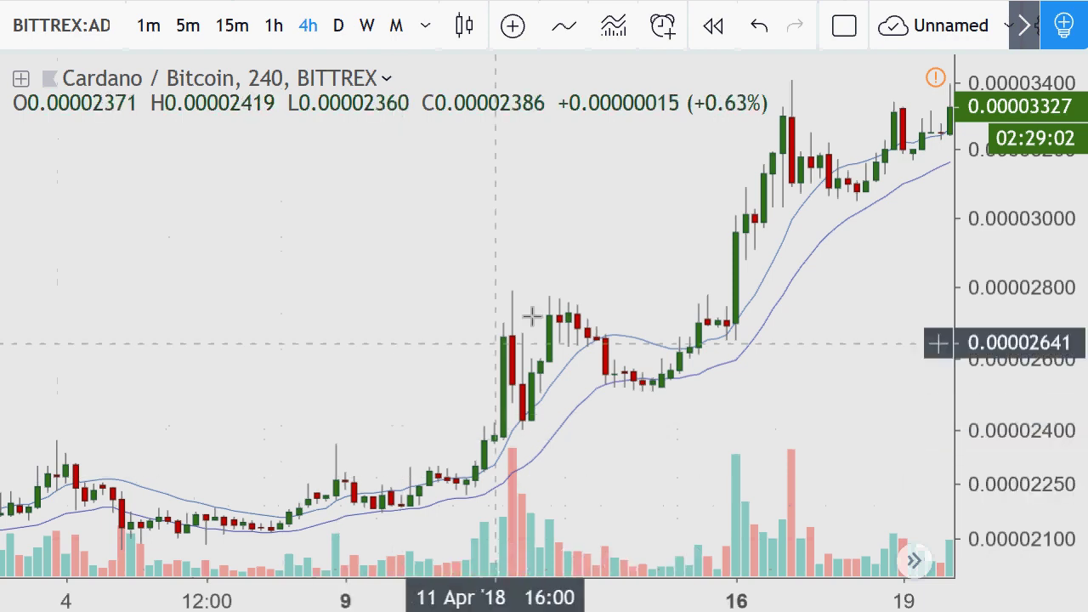
Draw freehand ellipses around the April 12 candles and a curve along the mid-April rally.
mouse_move(476, 301)
left_mouse_down()
mouse_move(559, 305)
mouse_move(483, 288)
left_mouse_up()
mouse_move(502, 417)
left_mouse_down()
mouse_move(556, 447)
mouse_move(553, 379)
mouse_move(506, 383)
left_mouse_up()
mouse_move(681, 306)
left_mouse_down()
mouse_move(857, 102)
mouse_move(923, 101)
left_mouse_up()
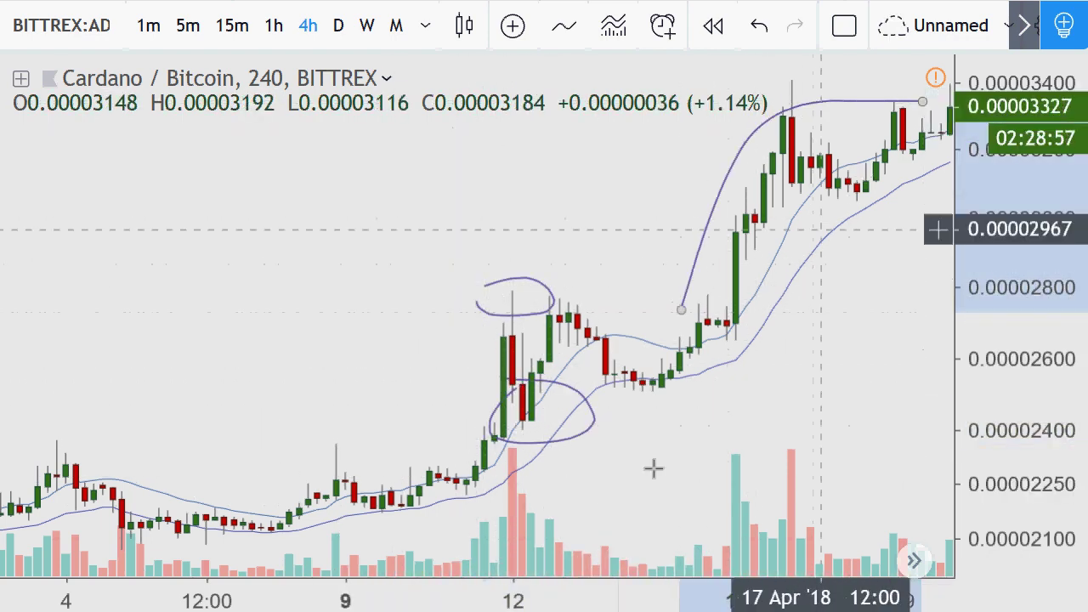
Pan the chart from late April through May and mid-June into late June 2018.
left_click_drag(663, 447, 76, 387)
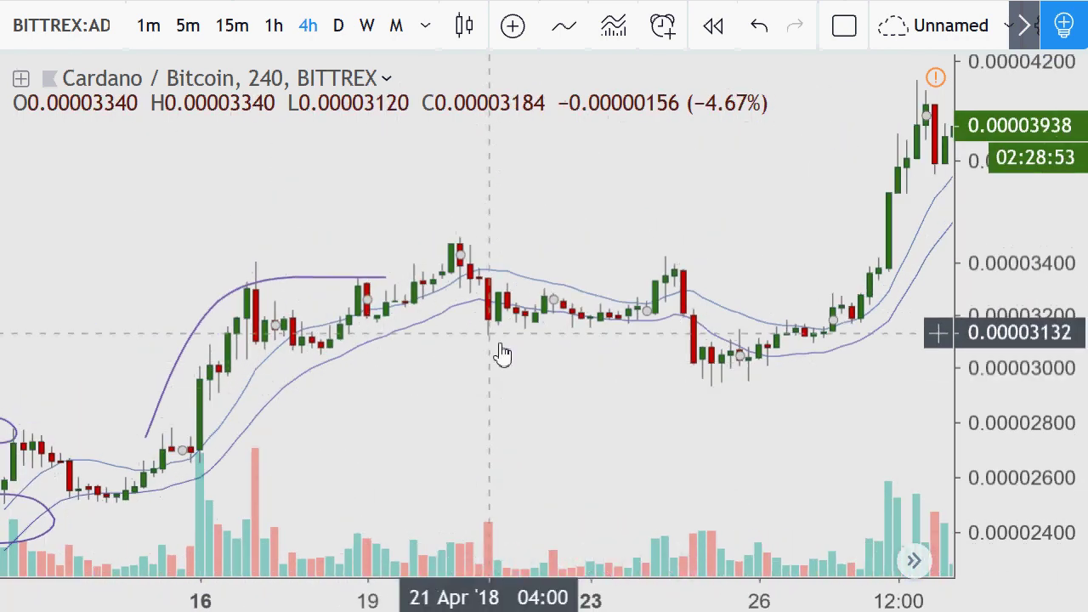
left_click_drag(702, 376, 521, 281)
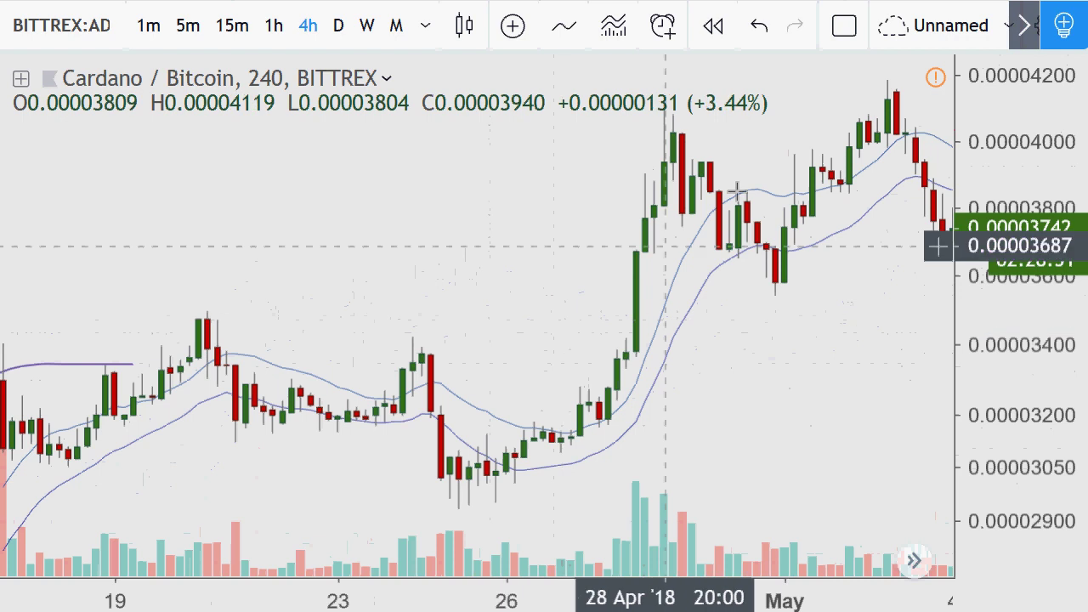
left_click_drag(786, 282, 197, 235)
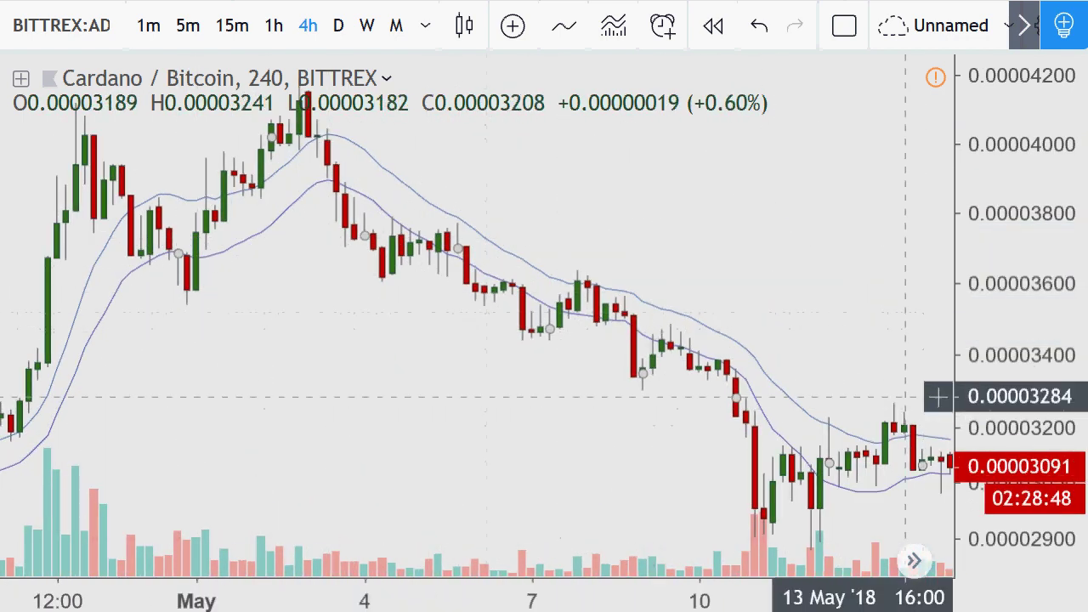
left_click_drag(724, 309, 104, 246)
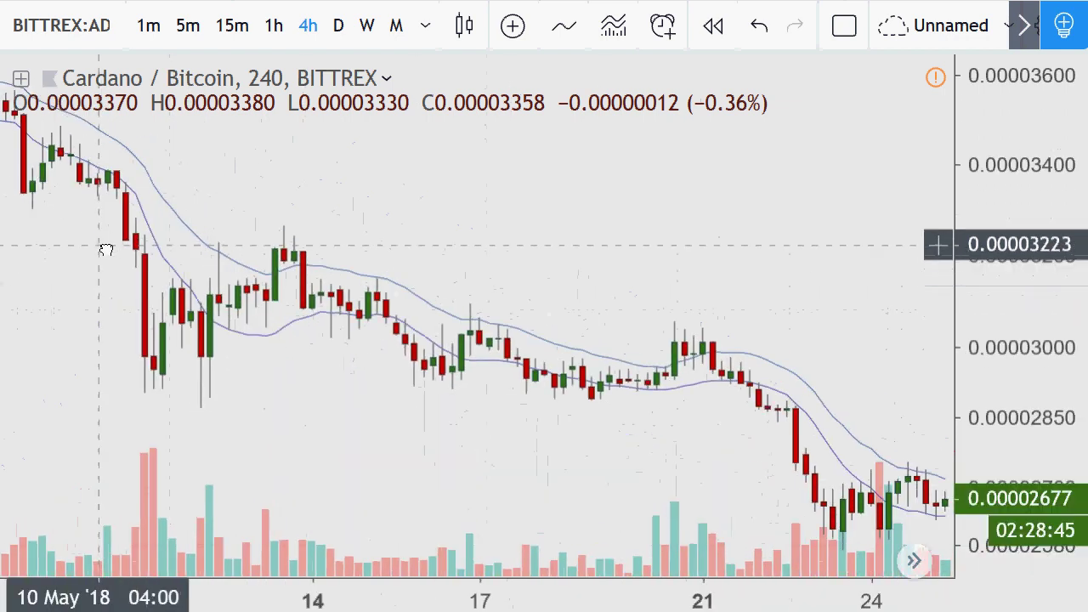
left_click_drag(502, 316, 236, 284)
left_click_drag(478, 256, 237, 256)
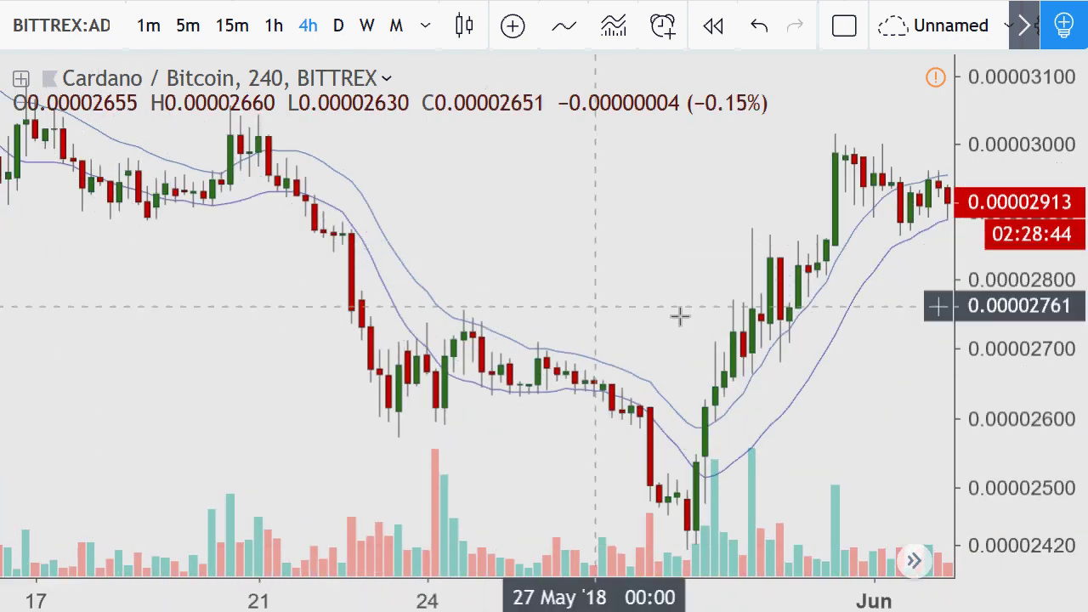
left_click_drag(744, 323, 222, 280)
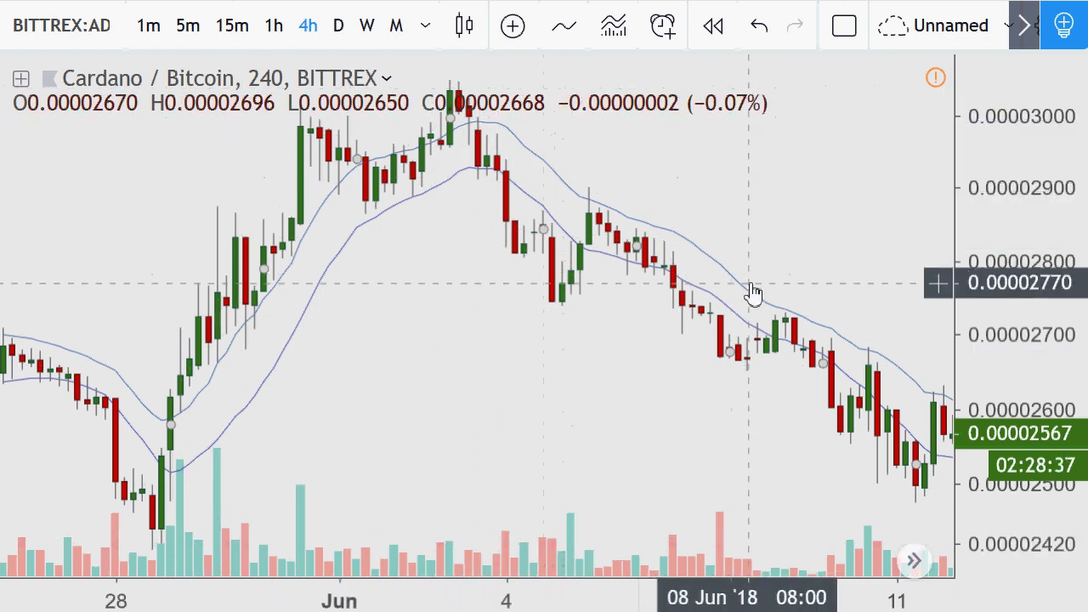
left_click_drag(858, 340, 568, 315)
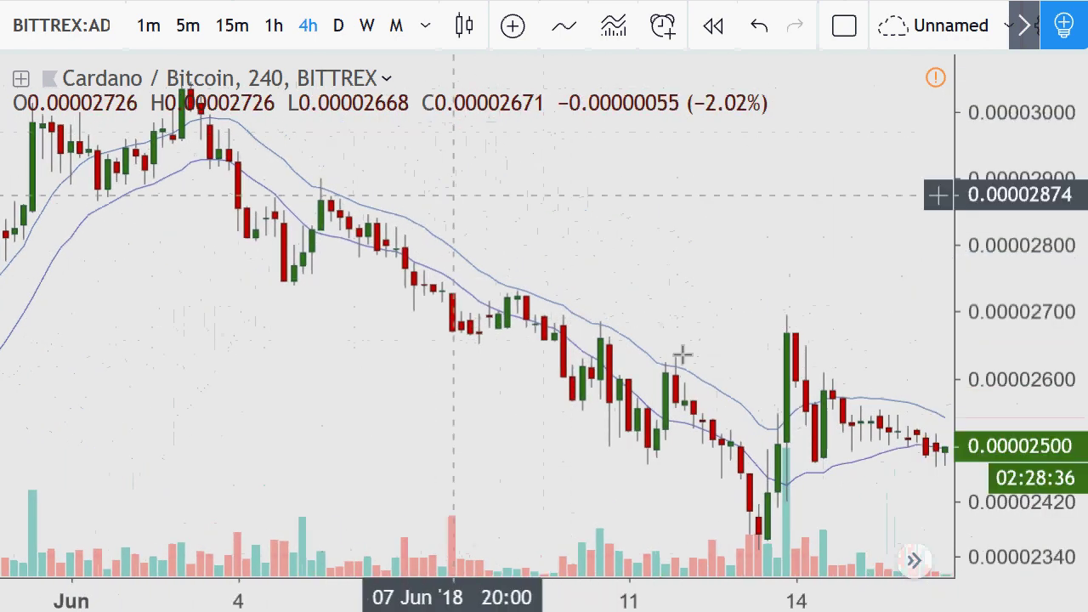
left_click_drag(722, 494, 122, 459)
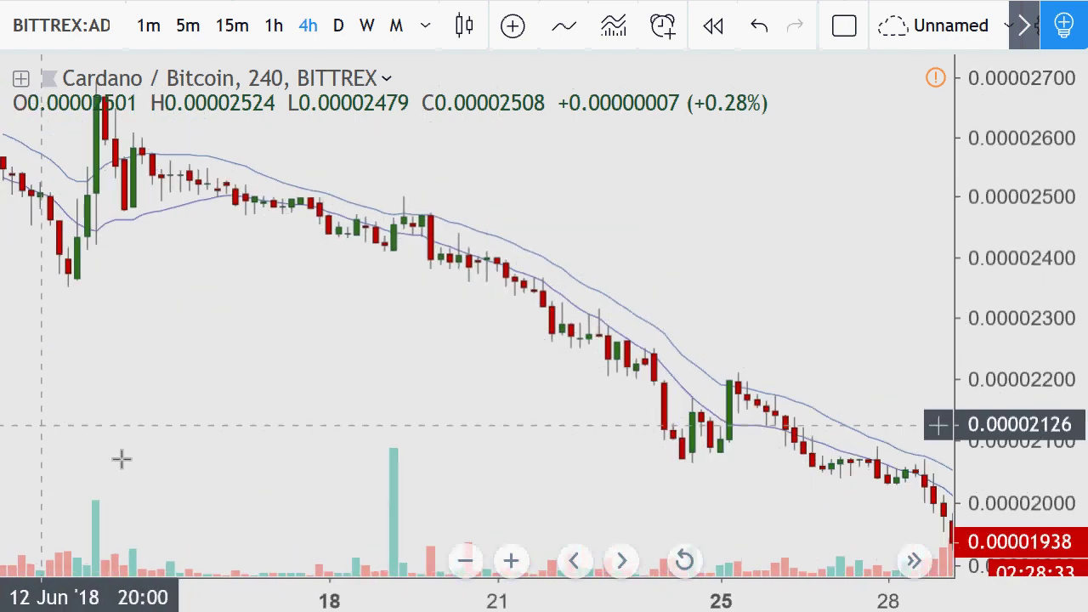
Pan the 4-hour chart through July and August to the latest early-January 2019 bars.
left_click_drag(461, 437, 85, 345)
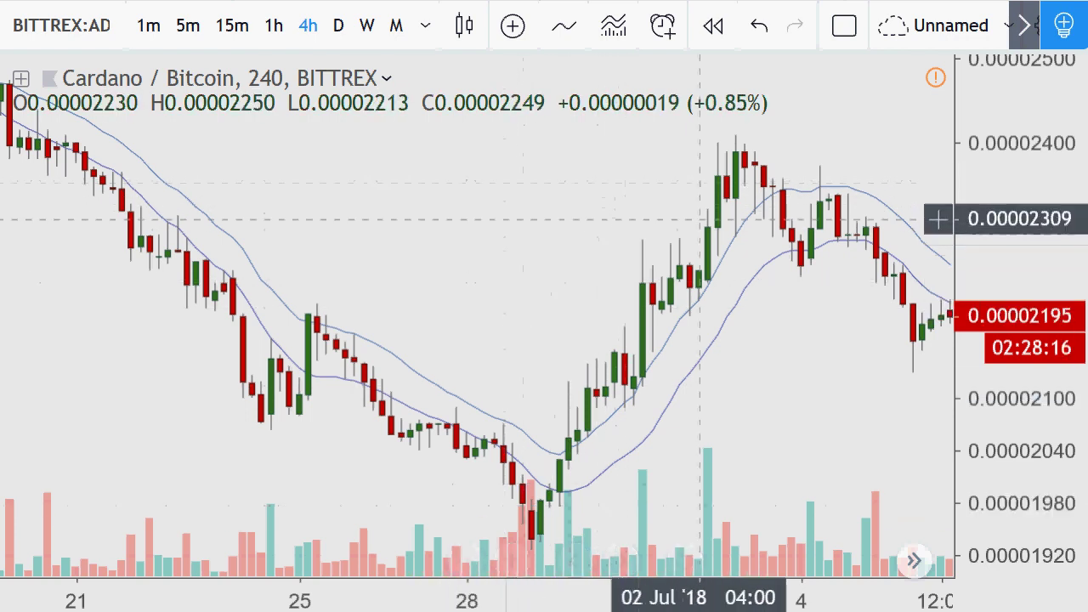
left_click_drag(701, 220, 182, 185)
left_click_drag(637, 324, 239, 323)
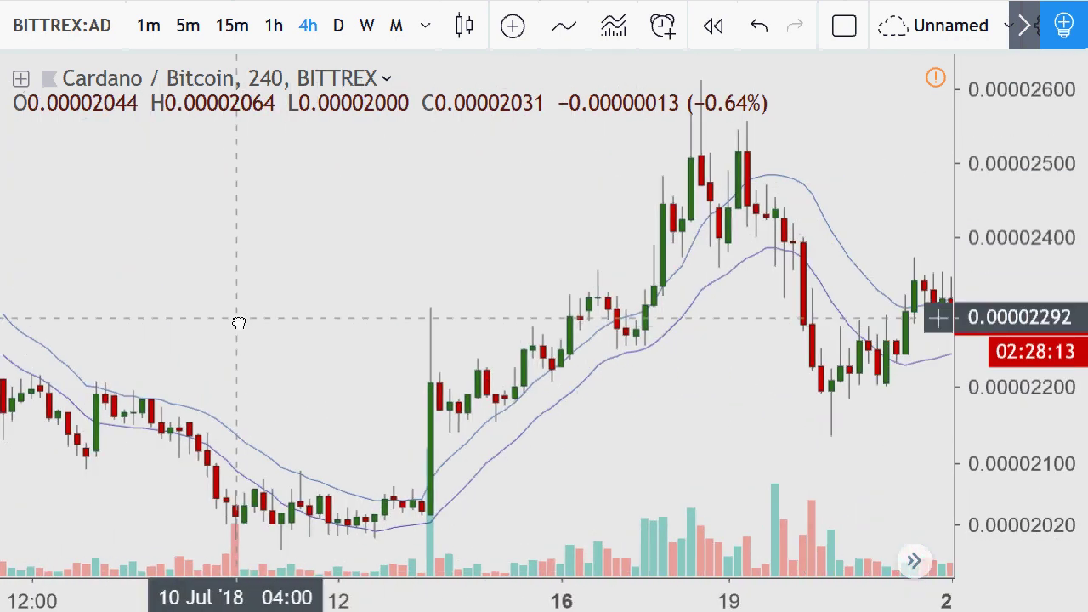
left_click_drag(571, 239, 17, 207)
left_click_drag(838, 425, 948, 185)
left_click(951, 225)
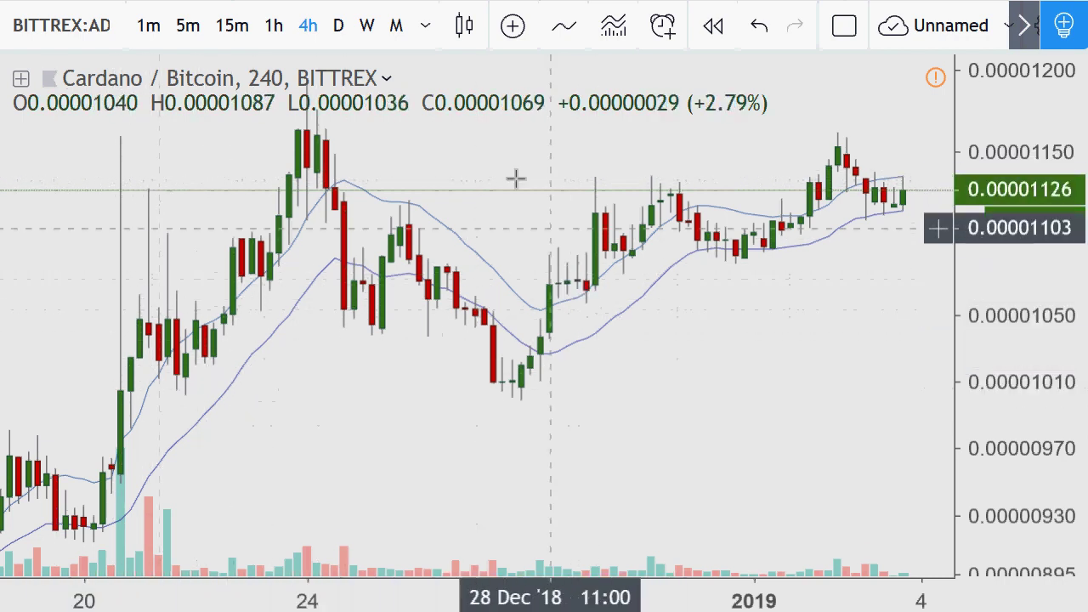
Set the Cardano/Bitcoin chart to the 1-day interval.
left_click(340, 27)
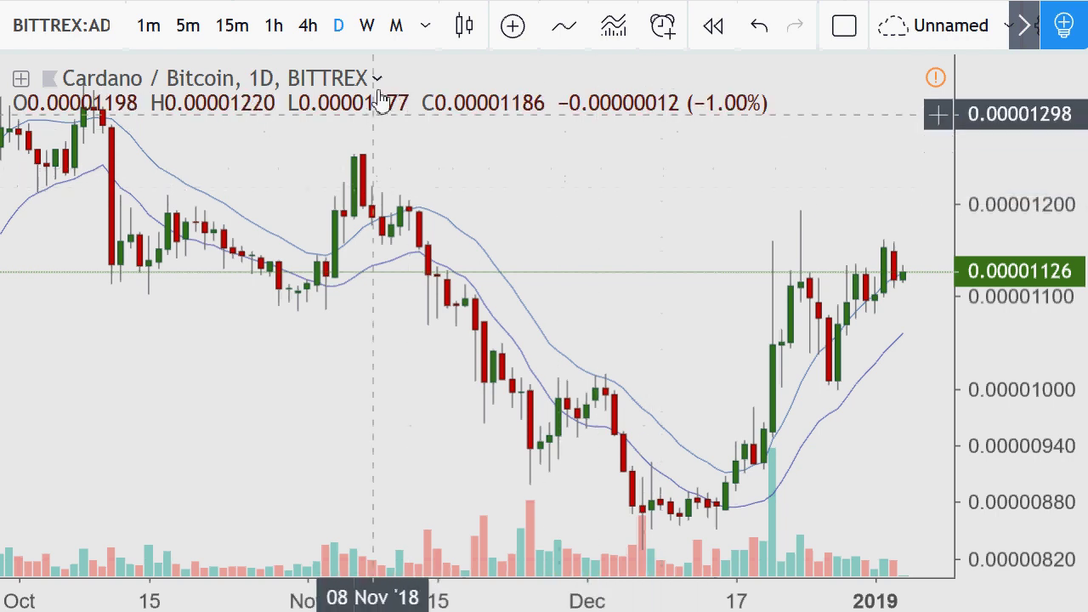
Switch the ADABTC chart to the 1-week (W) candle interval.
left_click(368, 26)
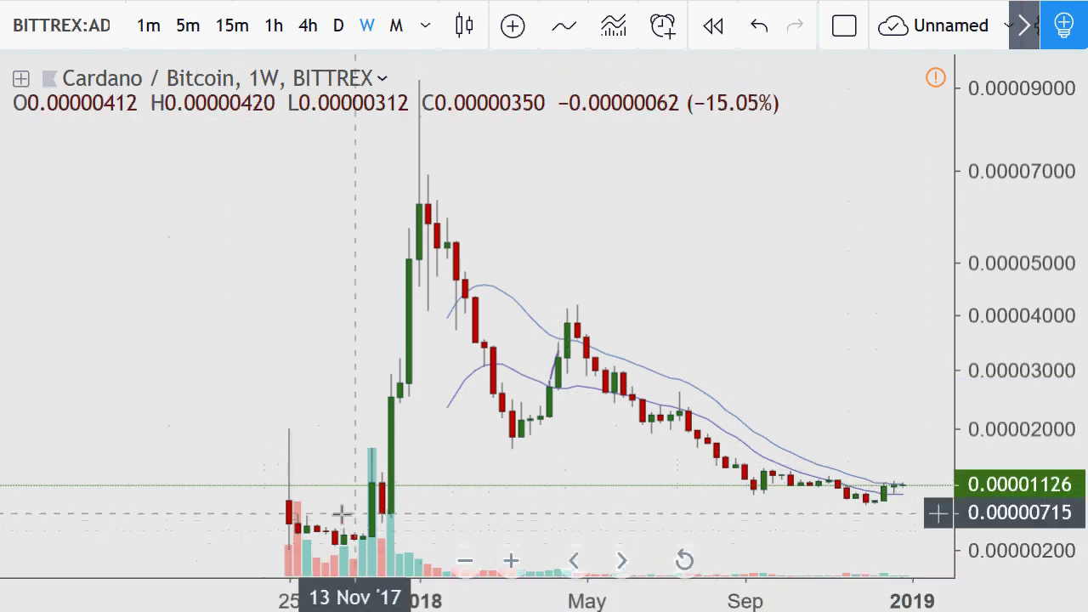
Draw a freehand ellipse around the late-2017 base candles.
mouse_move(343, 514)
left_mouse_down()
mouse_move(304, 526)
mouse_move(345, 561)
mouse_move(345, 513)
mouse_move(372, 545)
left_mouse_up()
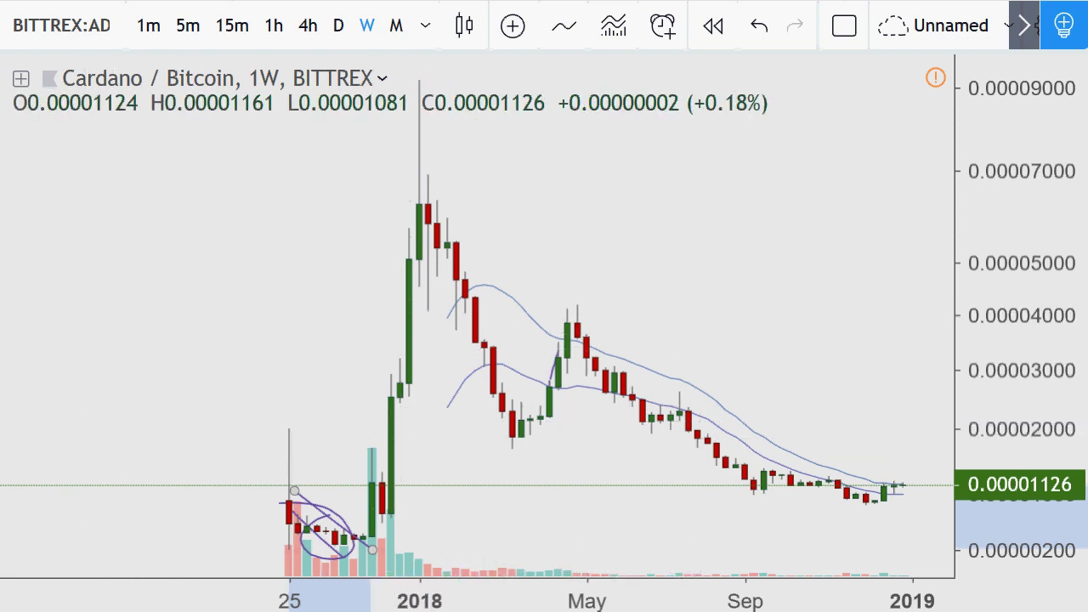
Draw a horizontal support line near 0.0000213 across the 2018 lows, March to August.
left_click(462, 422)
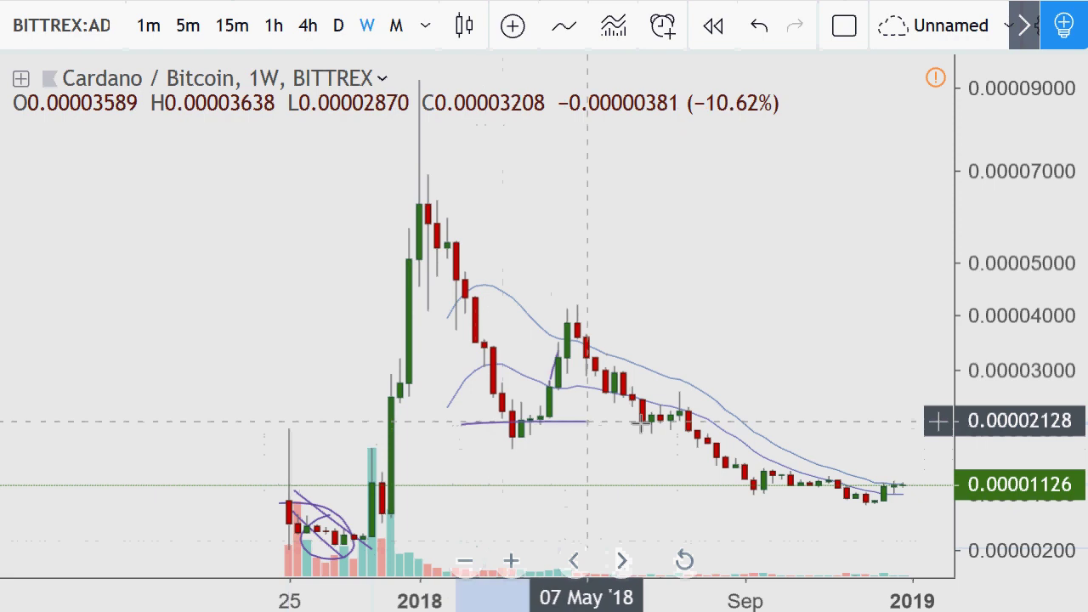
left_click(651, 421)
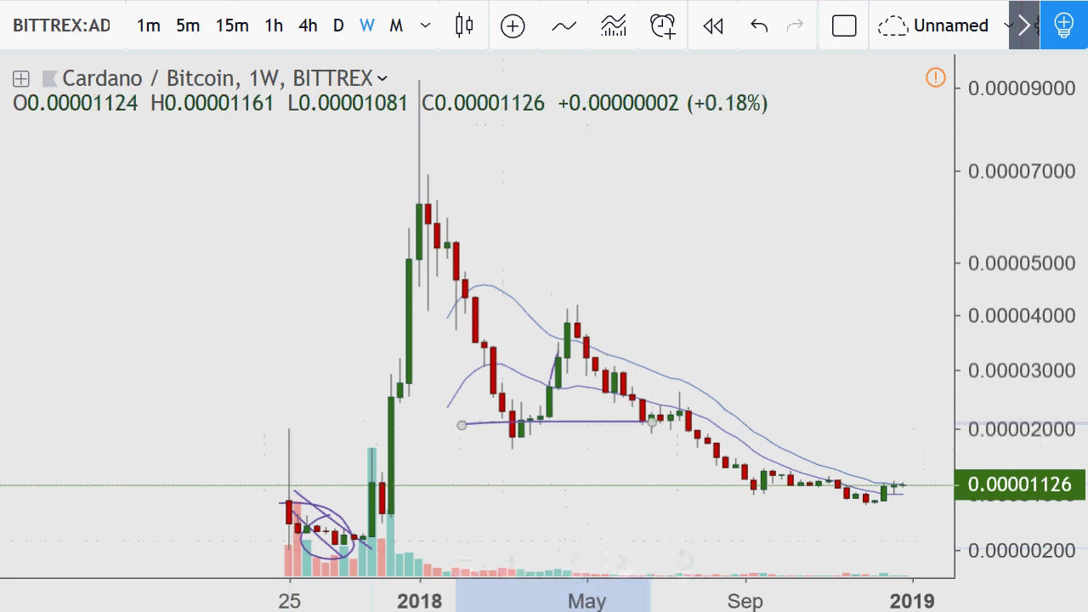